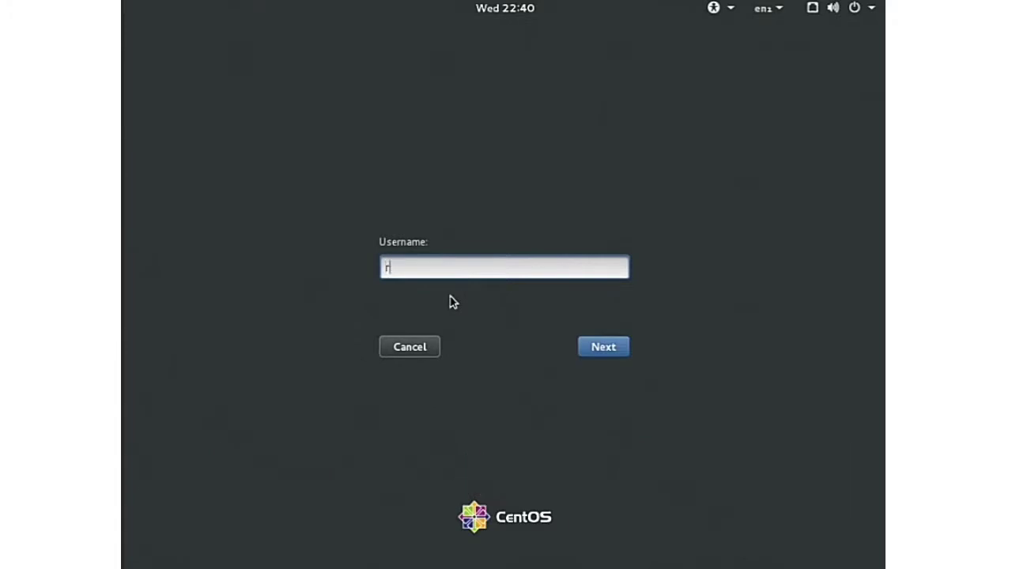
# Step: Submit the username and sign in to CentOS with the account password
pyautogui.click(609, 346)
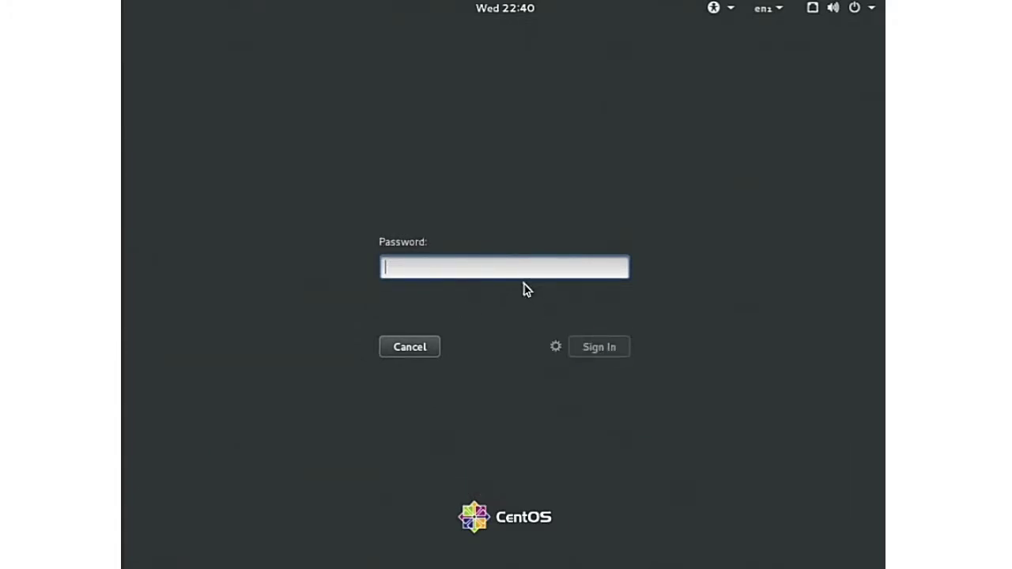
pyautogui.write('••')
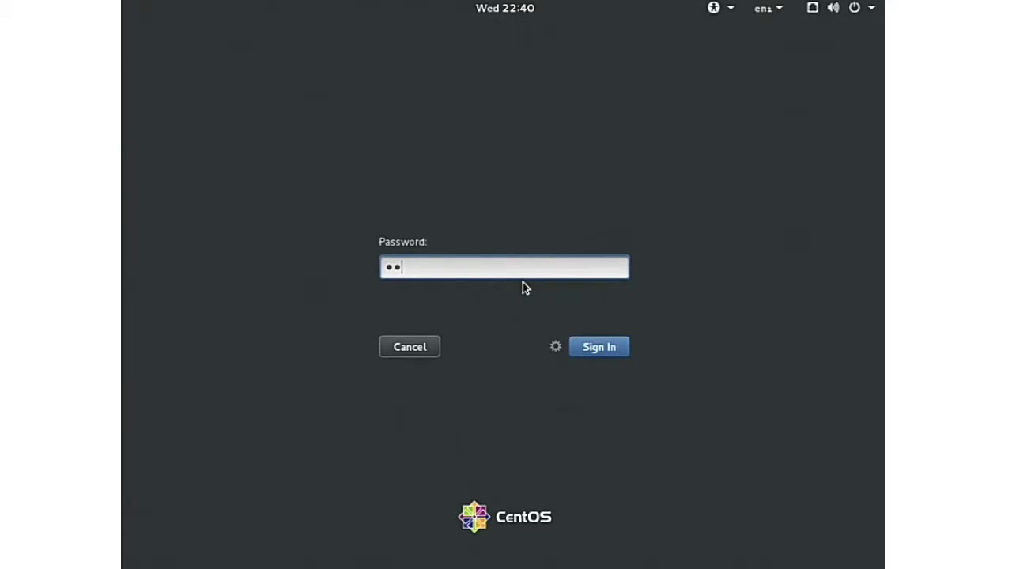
pyautogui.press('BackSpace')
pyautogui.press('BackSpace')
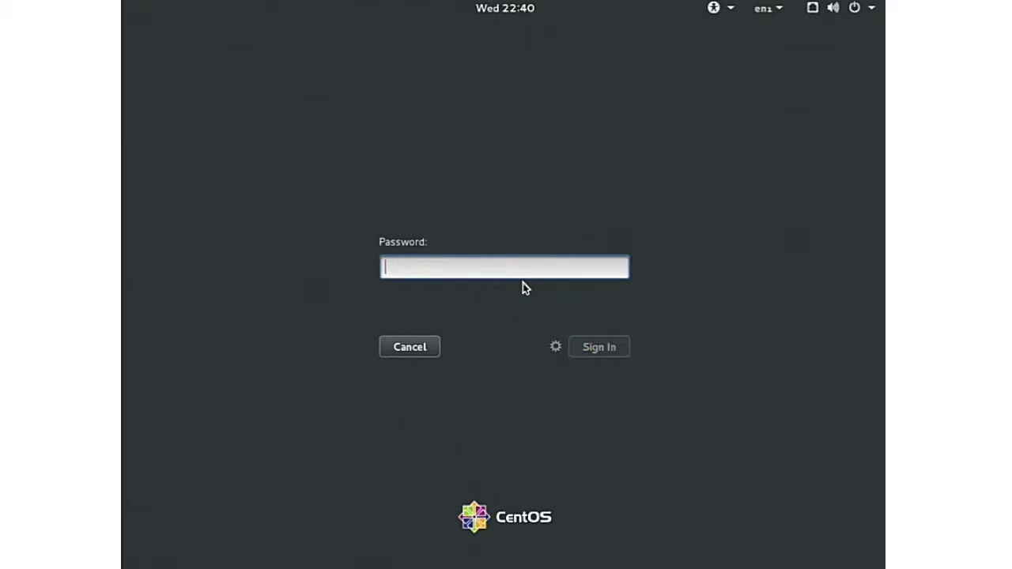
pyautogui.write('••••••')
pyautogui.press('Return')
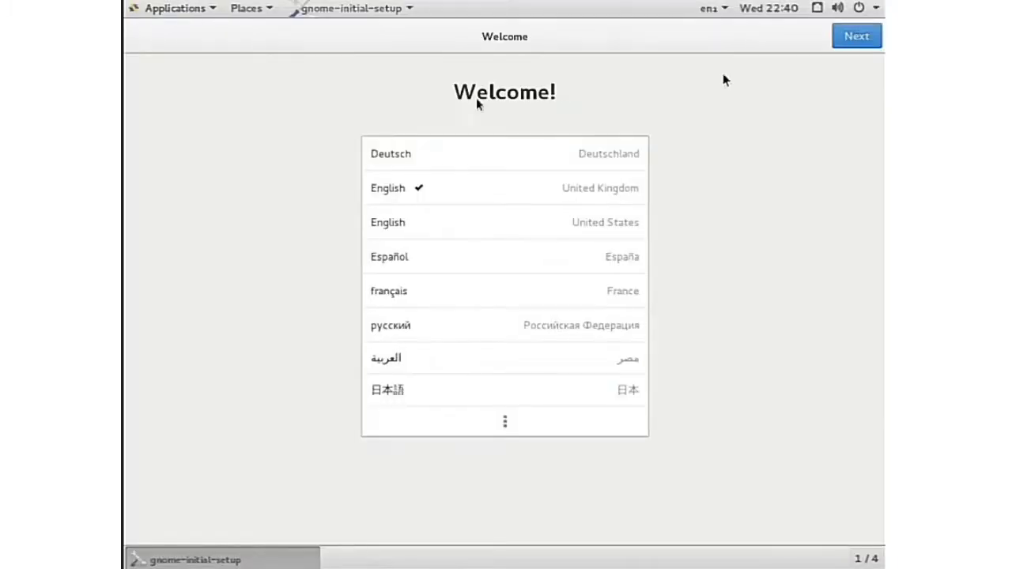
# Step: Complete the initial setup with English (United Kingdom) as the language and start using CentOS Linux
pyautogui.click(851, 33)
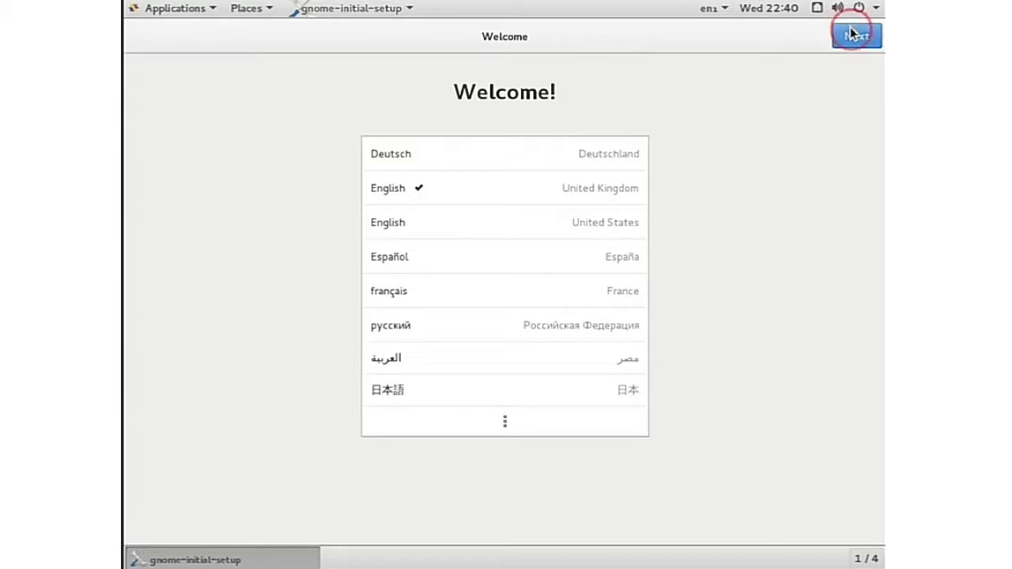
pyautogui.click(851, 33)
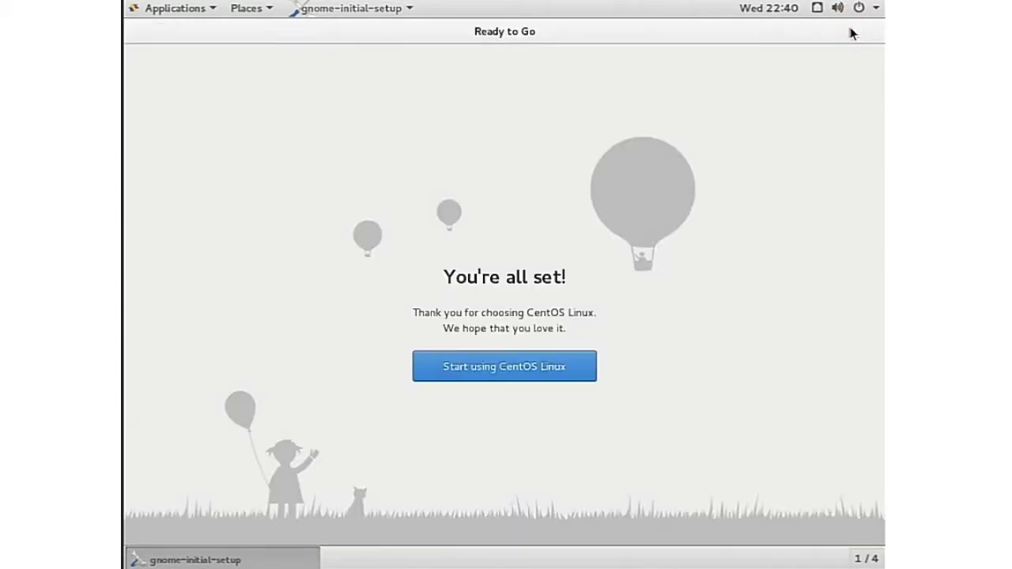
pyautogui.click(457, 358)
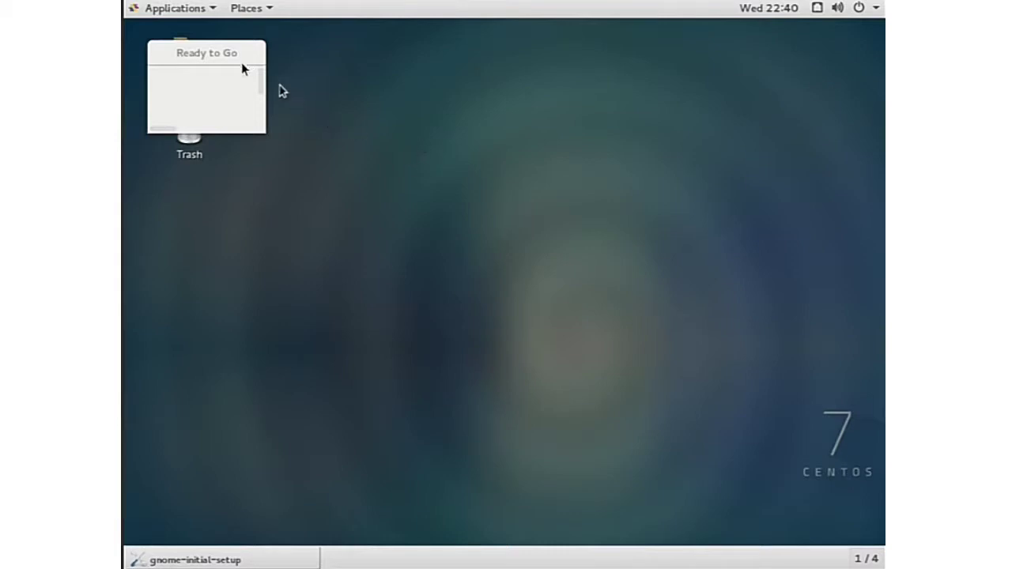
# Step: Move the leftover Ready to Go window aside and quit gnome-initial-setup
pyautogui.moveTo(269, 77); pyautogui.dragTo(298, 100)
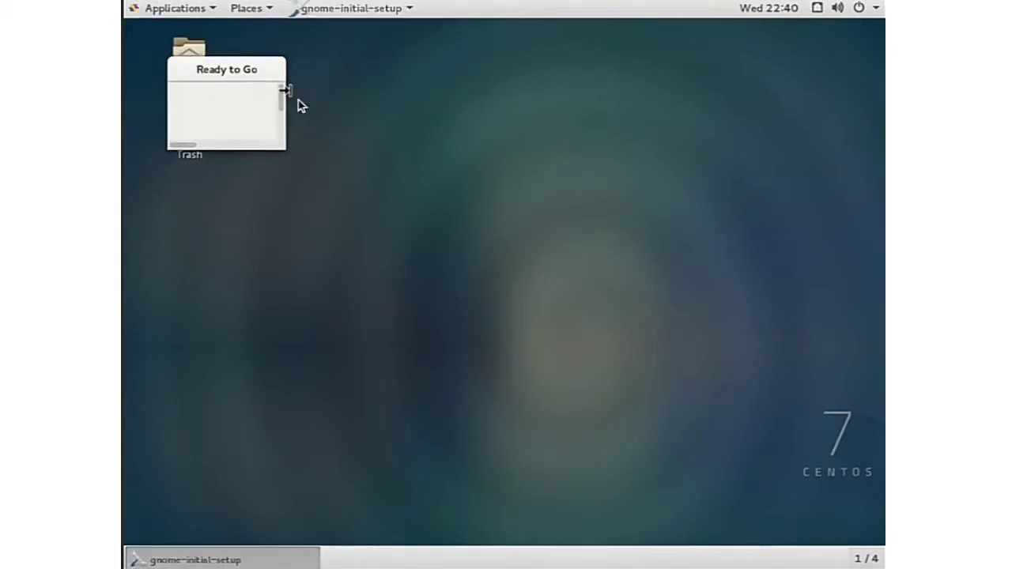
pyautogui.click(361, 10)
pyautogui.click(425, 46)
pyautogui.click(177, 16)
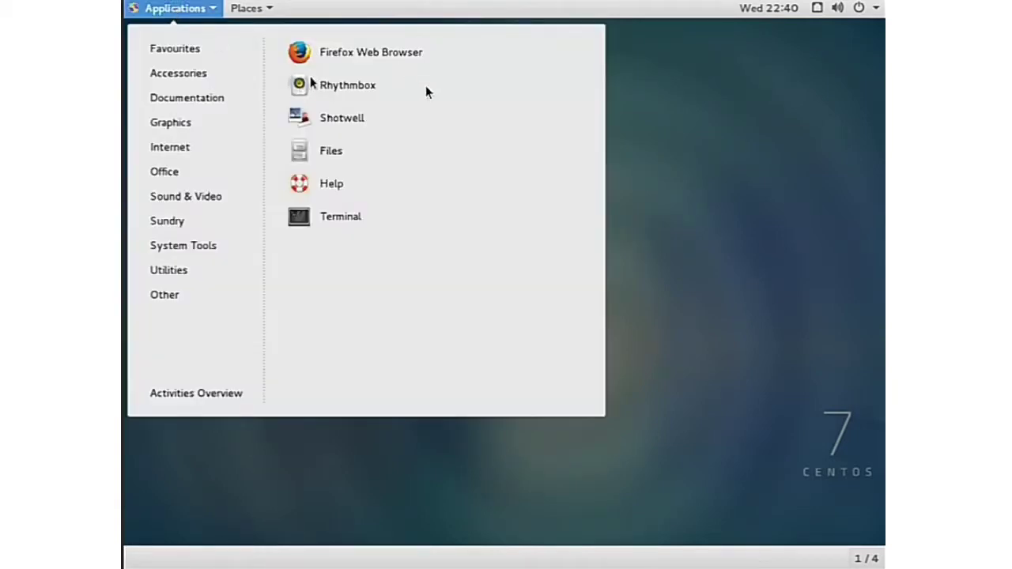
pyautogui.moveTo(178, 294)
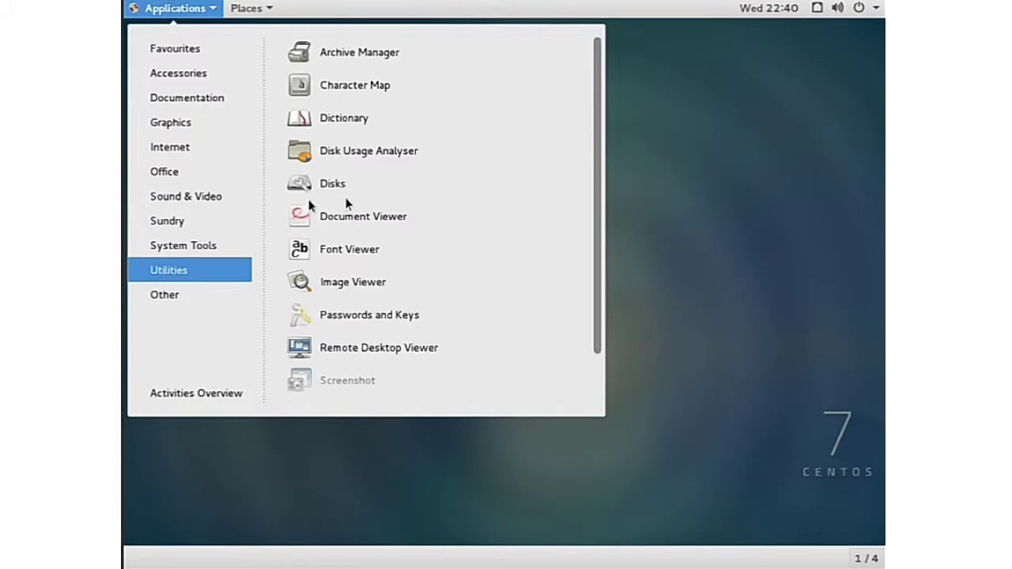
pyautogui.moveTo(169, 273)
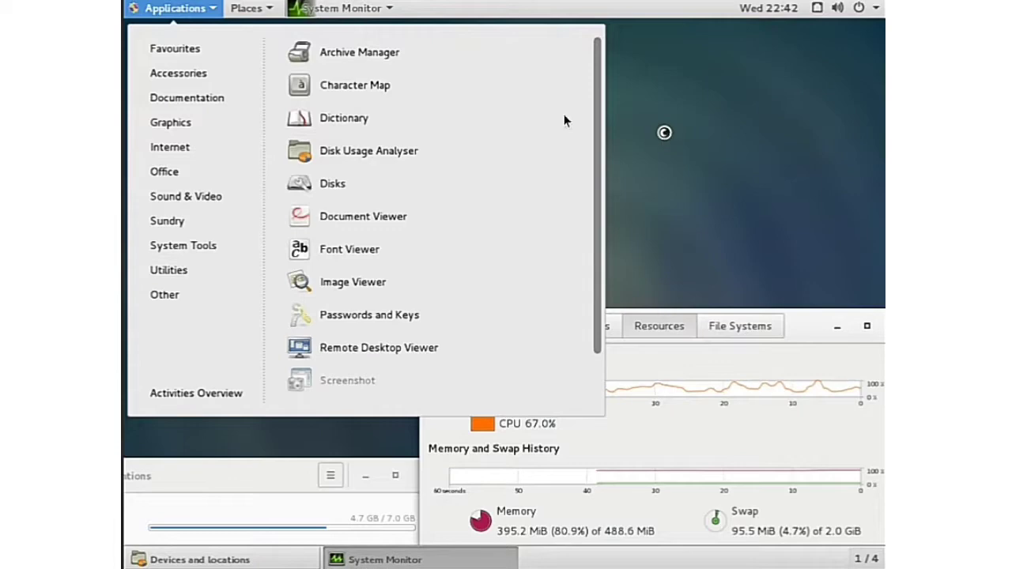
pyautogui.click(564, 120)
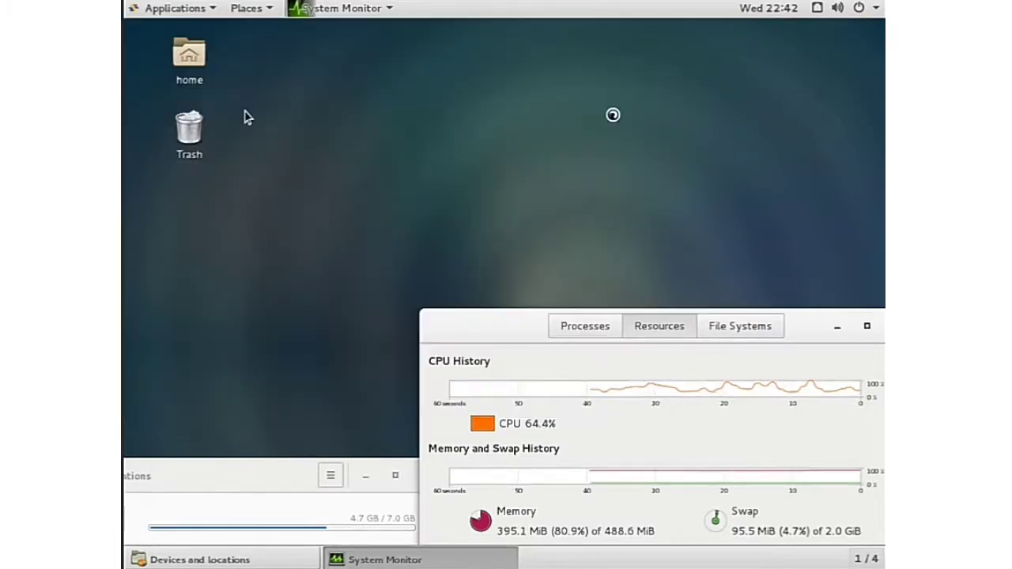
# Step: Open the home folder from the desktop and go to the Computer location
pyautogui.click(187, 51)
pyautogui.doubleClick(187, 51)
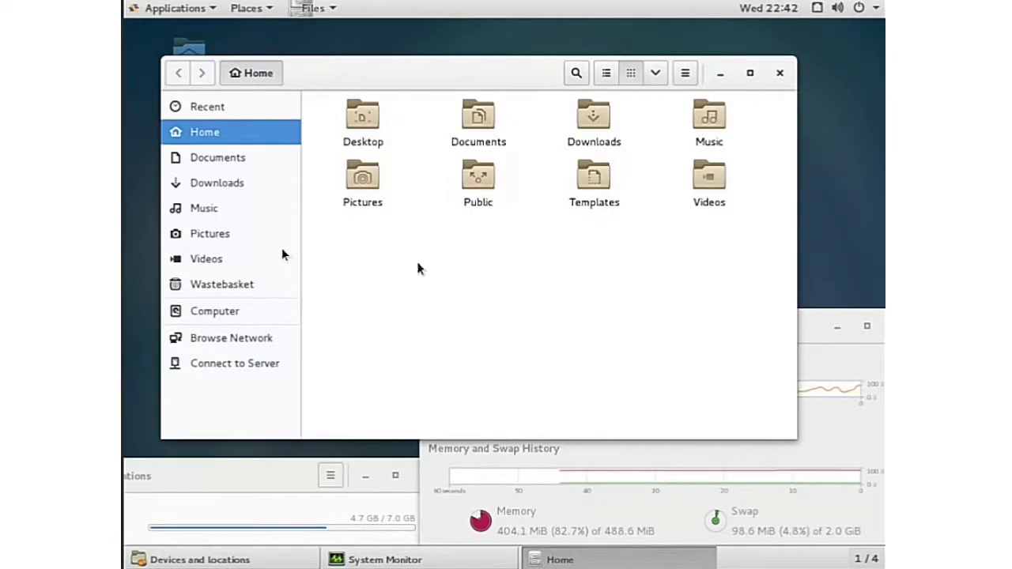
pyautogui.click(227, 311)
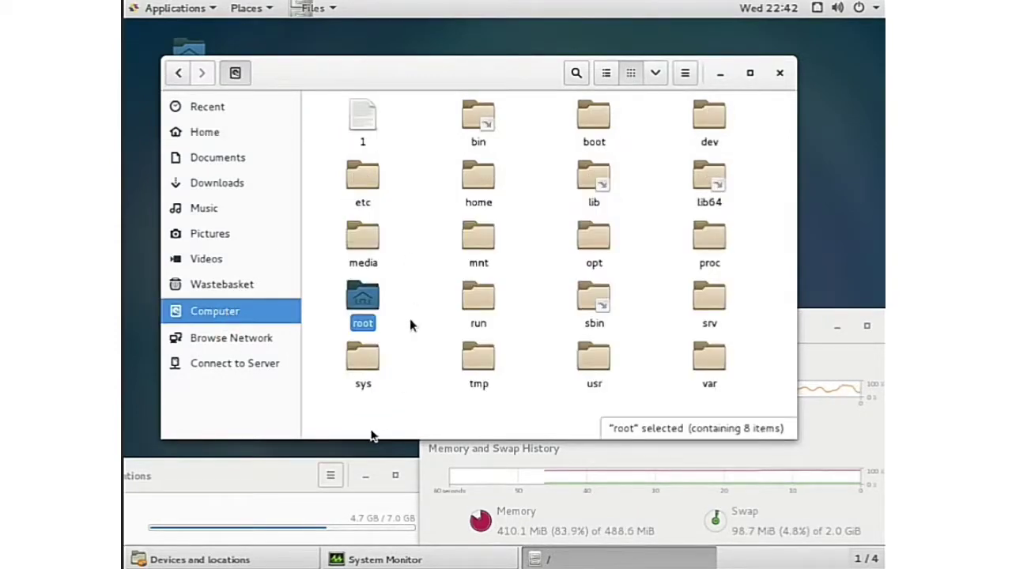
# Step: Select the folders from etc to var and check whether they can be moved to the wastebasket
pyautogui.moveTo(357, 414); pyautogui.dragTo(441, 357)
pyautogui.moveTo(749, 182); pyautogui.dragTo(763, 169)
pyautogui.rightClick(707, 266)
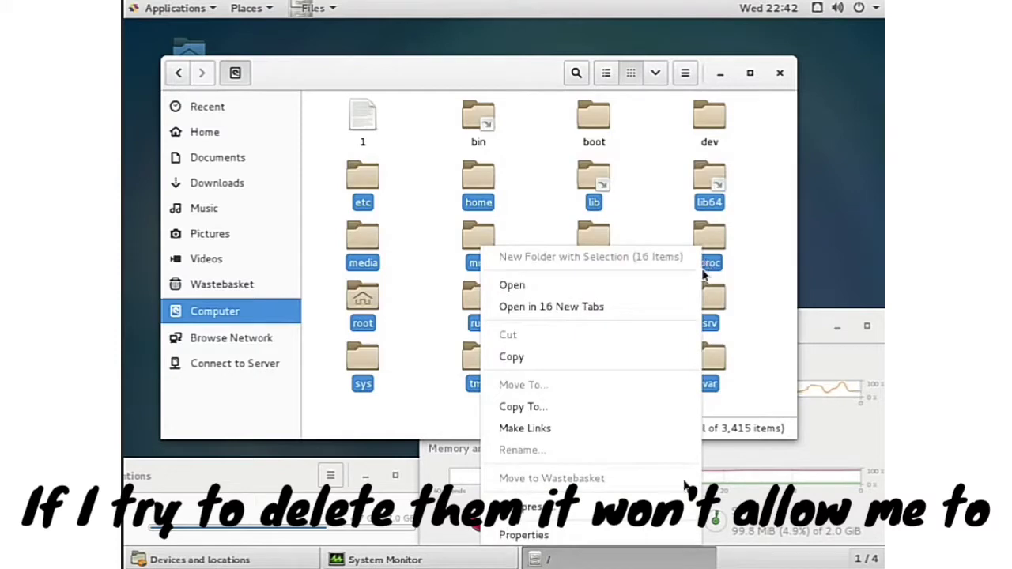
pyautogui.press('Escape')
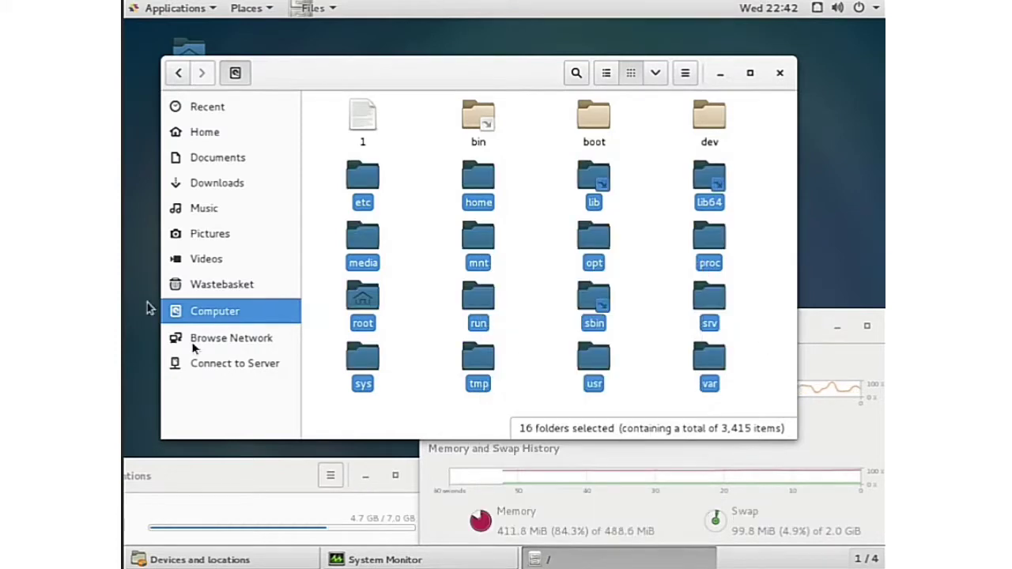
# Step: In the Computer location's permissions, set the group access to Create and delete files and apply the permission change to the enclosed files
pyautogui.rightClick(229, 313)
pyautogui.click(286, 442)
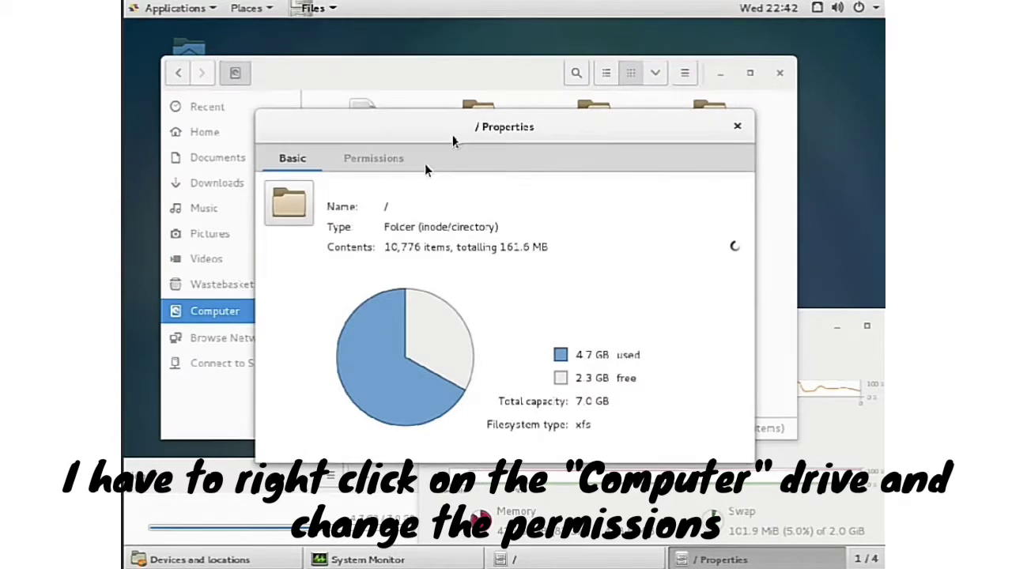
pyautogui.click(378, 158)
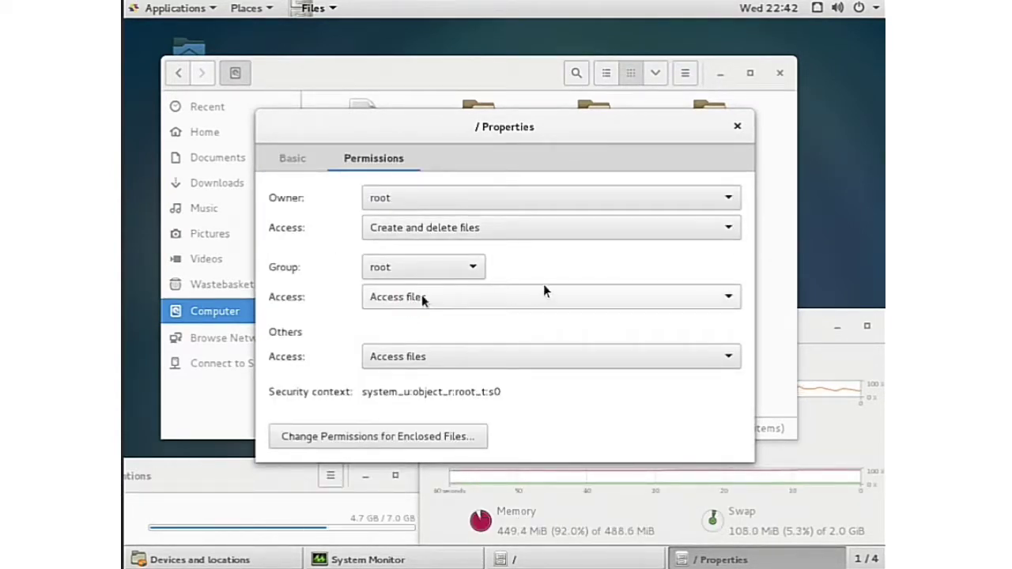
pyautogui.click(677, 228)
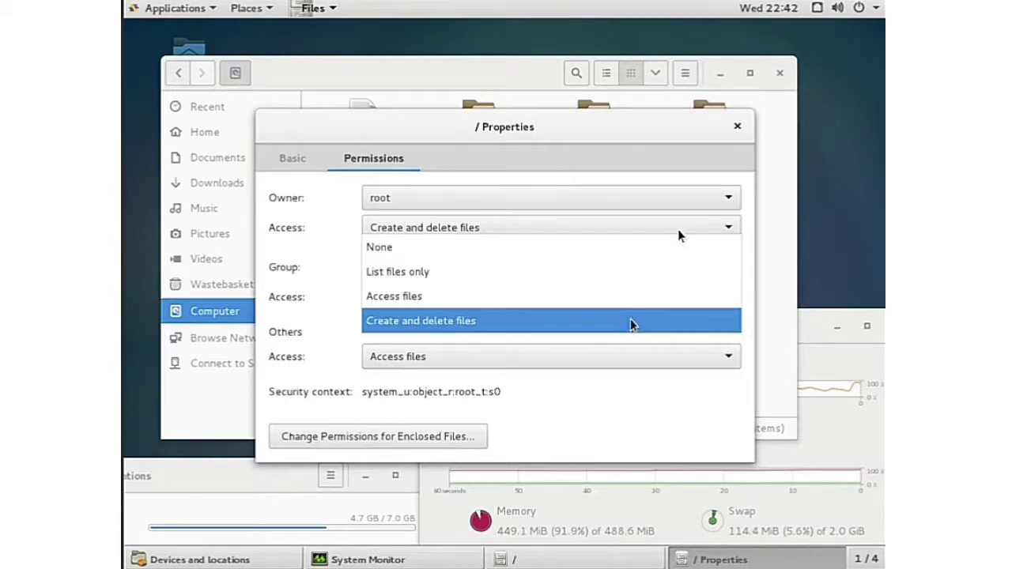
pyautogui.click(584, 321)
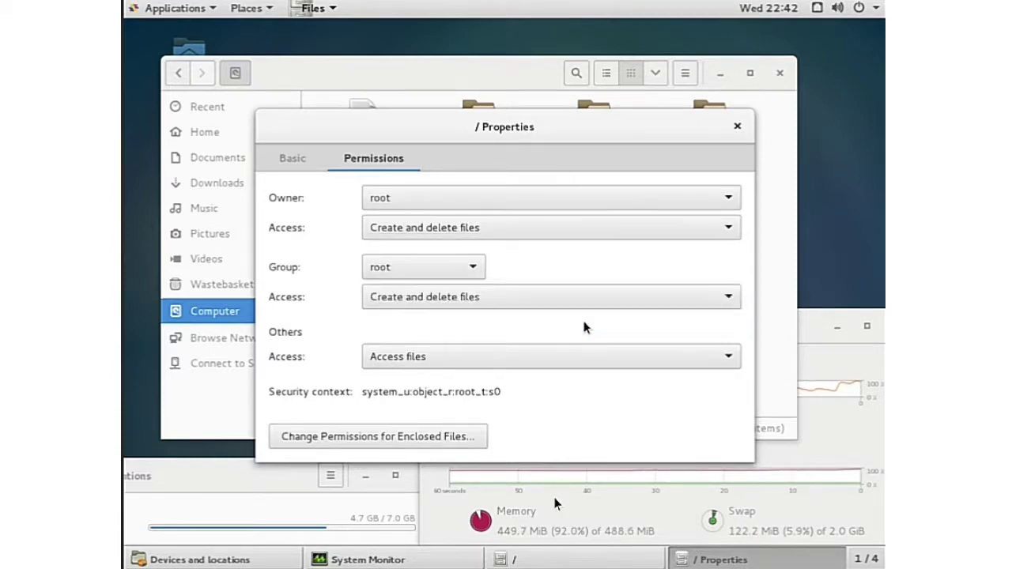
pyautogui.click(431, 441)
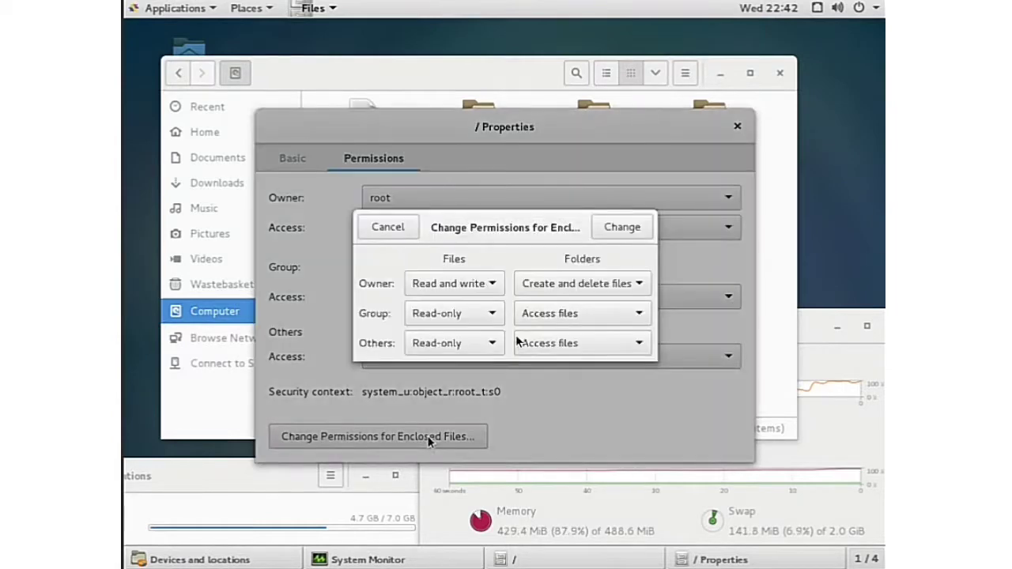
pyautogui.click(621, 231)
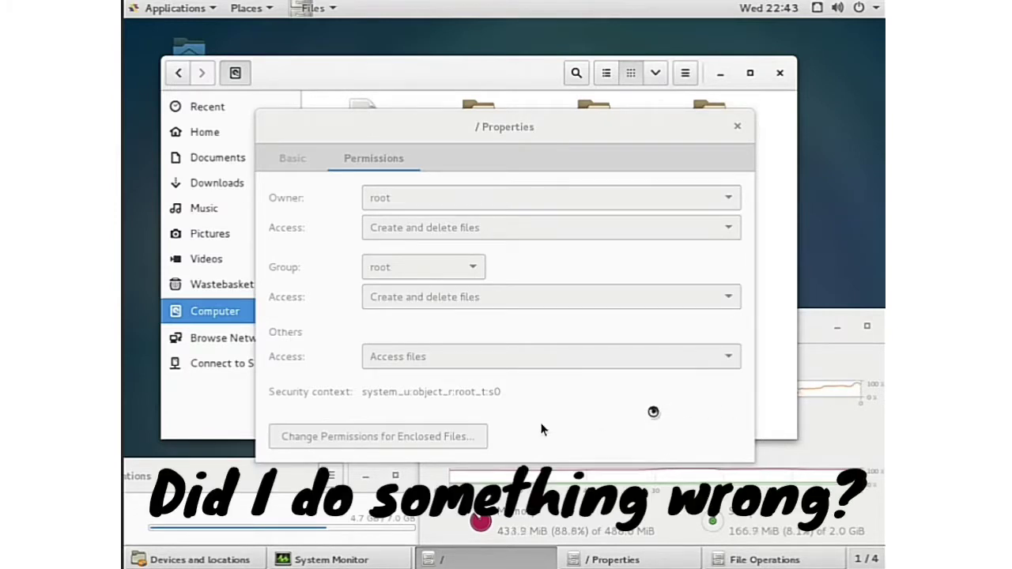
pyautogui.click(491, 69)
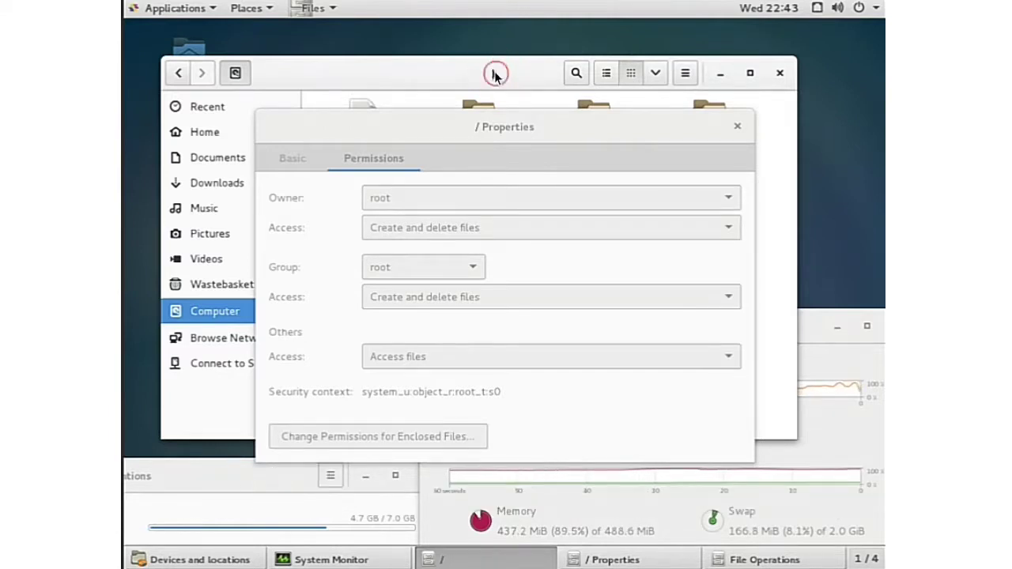
pyautogui.click(484, 123)
pyautogui.click(422, 126)
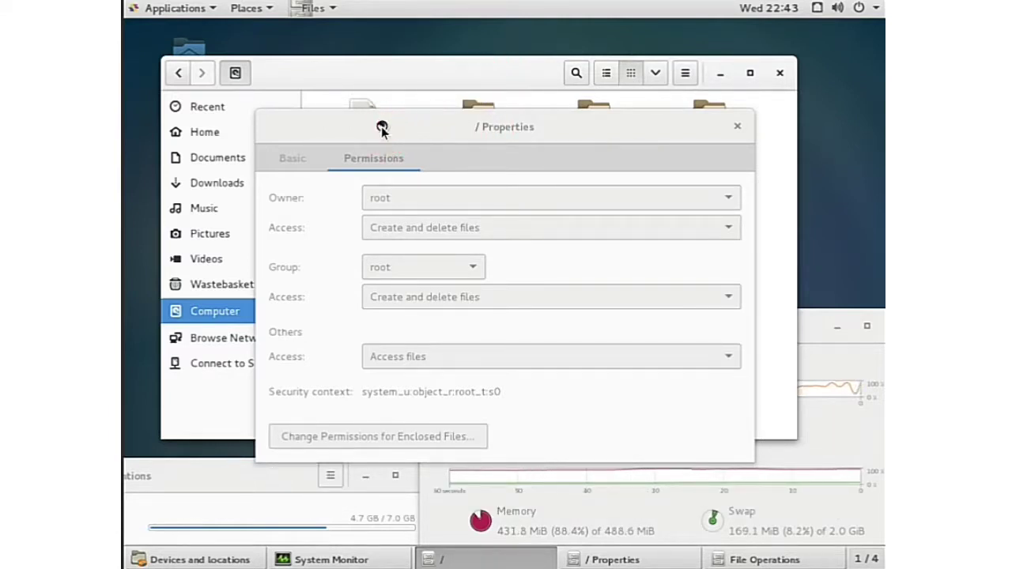
pyautogui.click(381, 127)
pyautogui.click(382, 127)
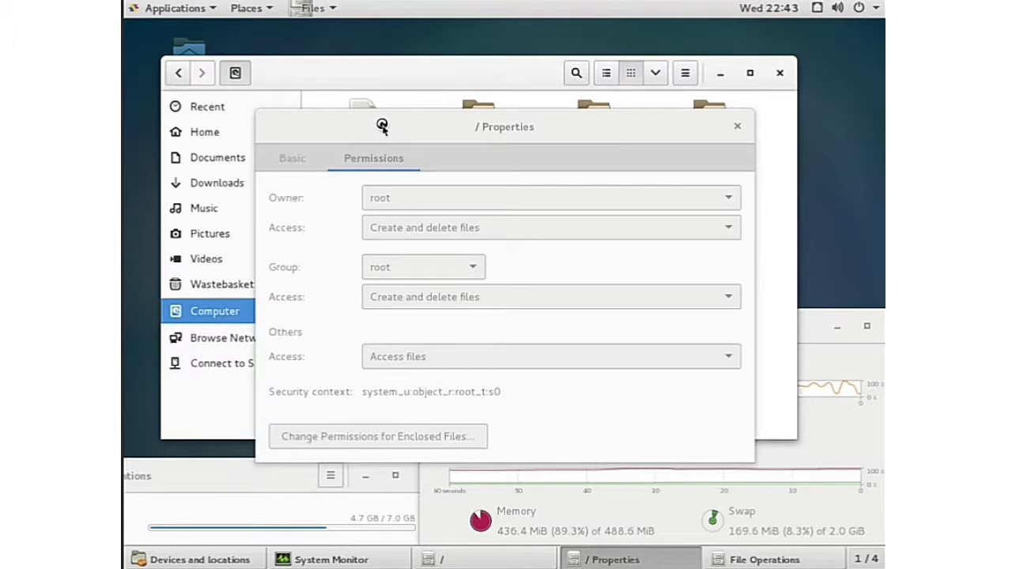
pyautogui.click(382, 127)
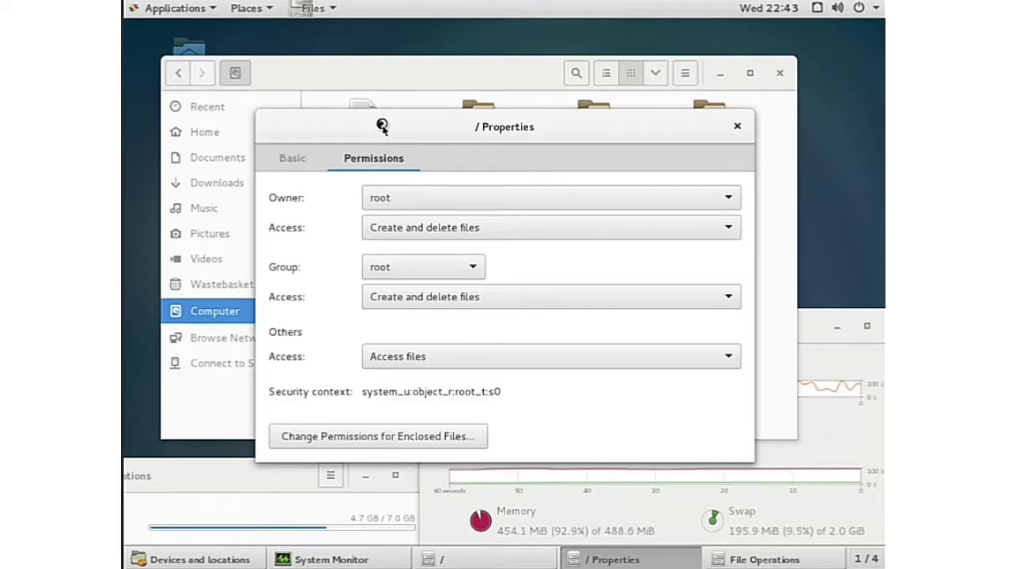
pyautogui.click(475, 72)
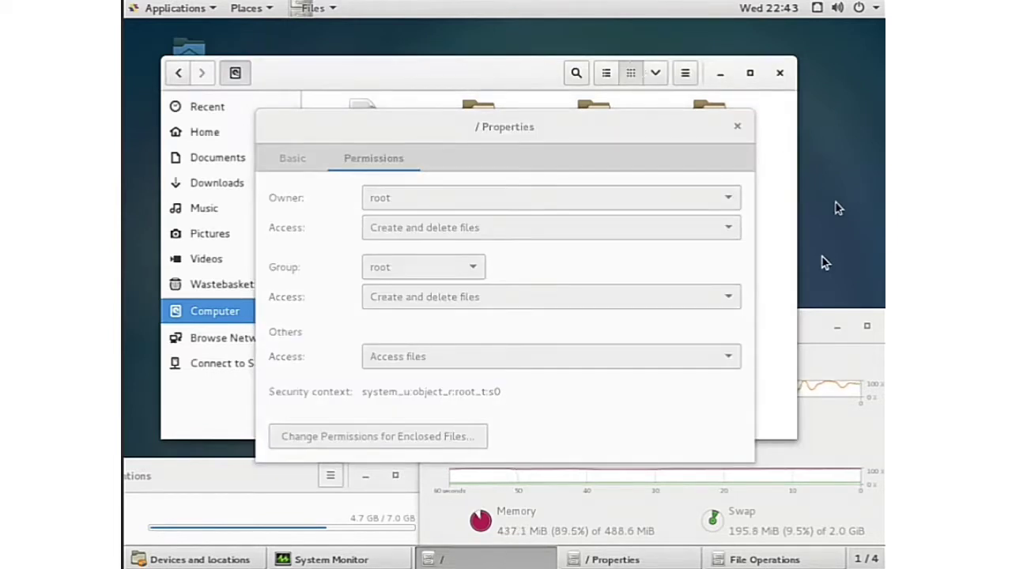
pyautogui.click(773, 277)
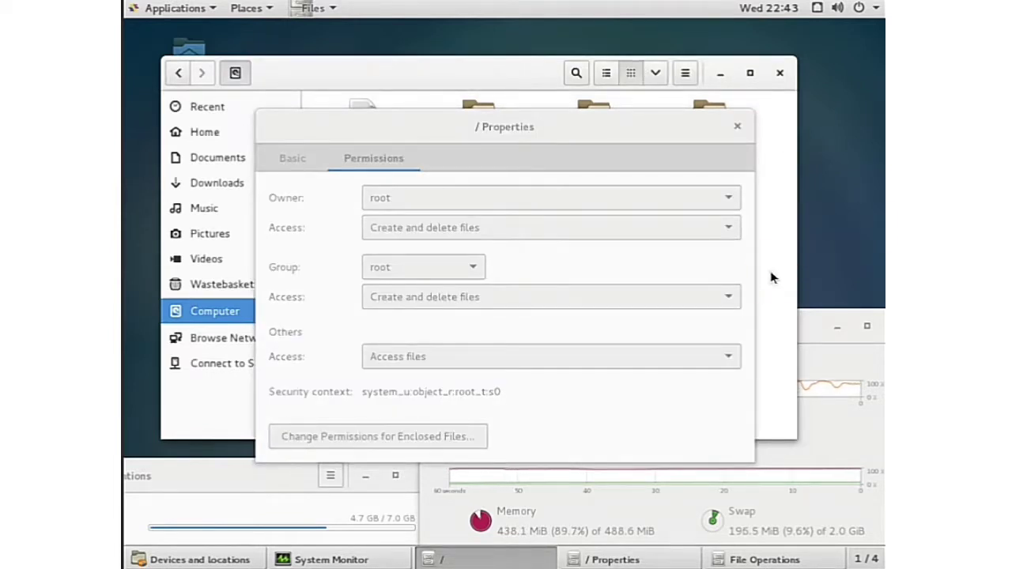
pyautogui.click(773, 277)
pyautogui.click(773, 276)
pyautogui.click(774, 467)
pyautogui.click(775, 471)
pyautogui.click(671, 372)
# Step: Check the File Operations window and close the / Properties window
pyautogui.click(611, 560)
pyautogui.click(797, 555)
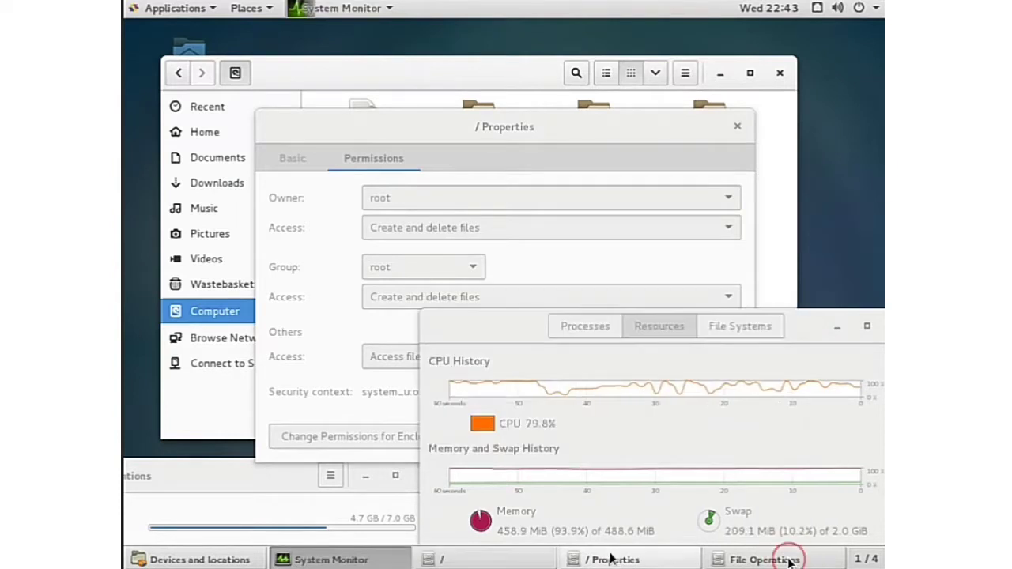
pyautogui.click(765, 559)
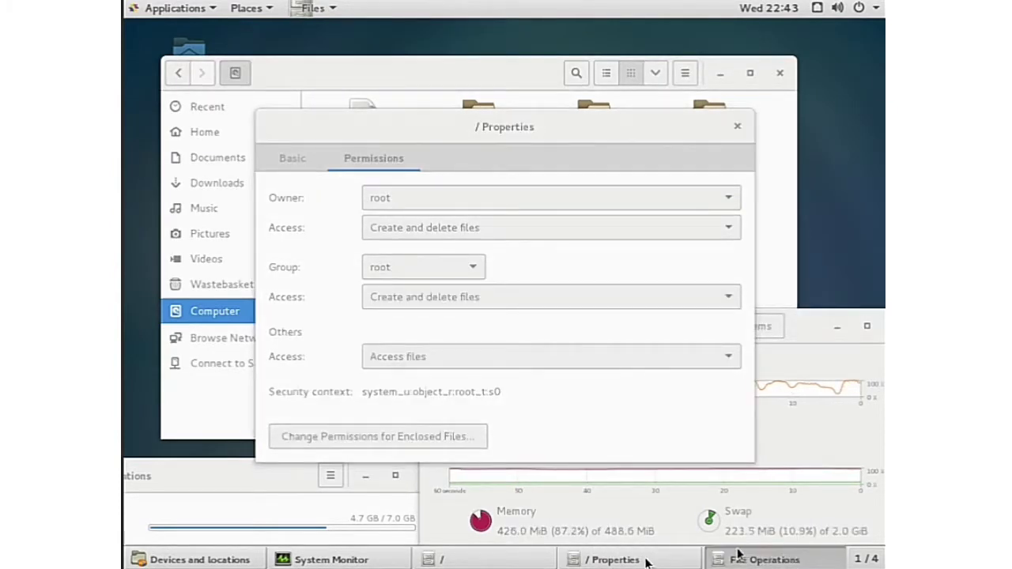
pyautogui.click(541, 560)
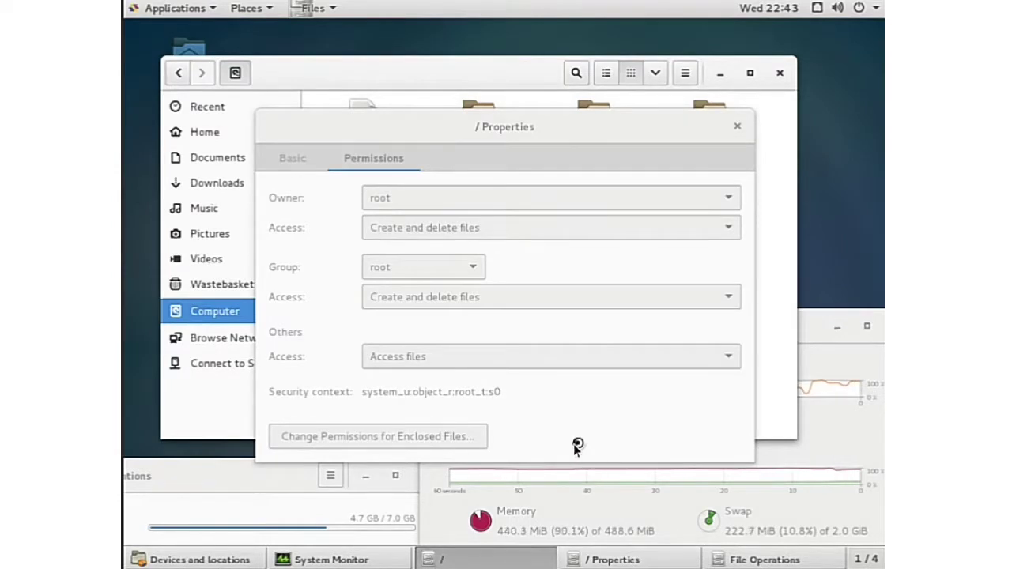
pyautogui.click(607, 558)
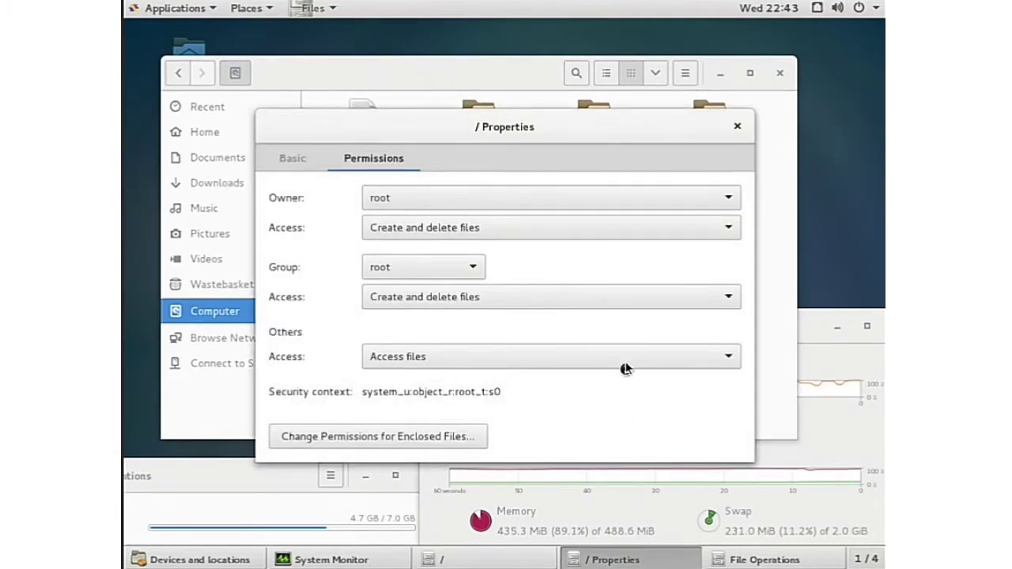
pyautogui.click(735, 126)
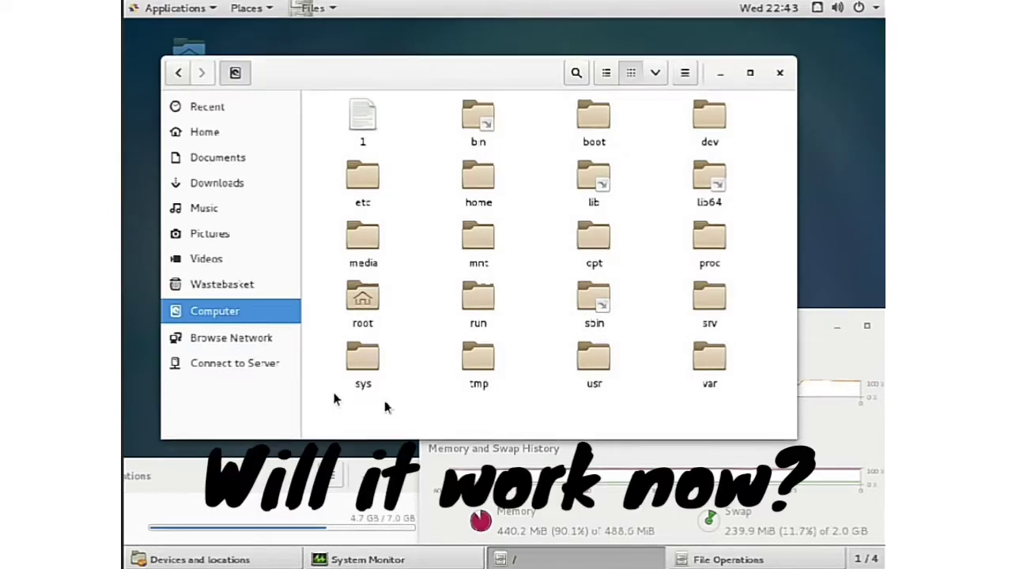
# Step: Select all items in the Computer location and check whether they can be moved to the wastebasket
pyautogui.moveTo(336, 399); pyautogui.dragTo(716, 120)
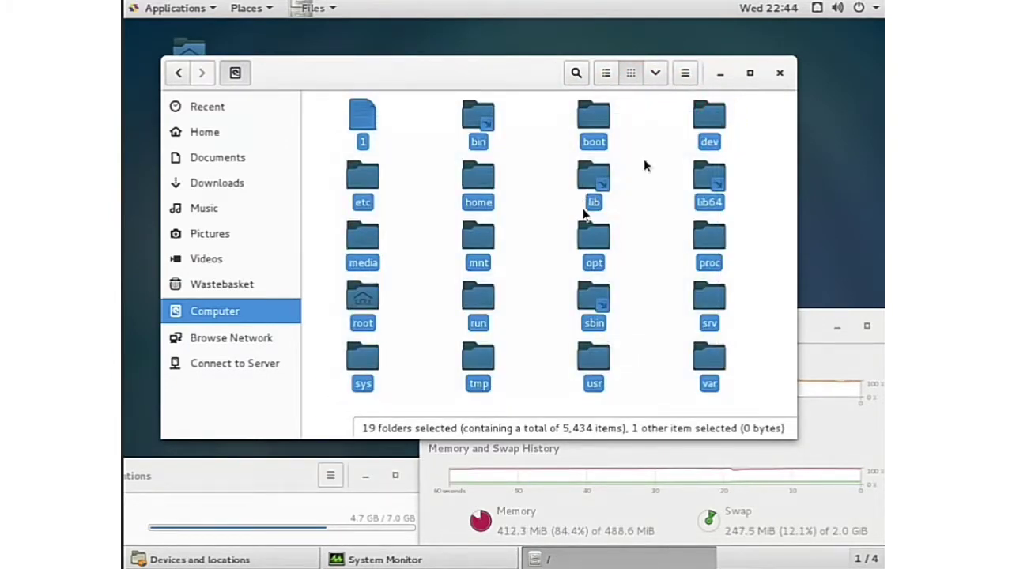
pyautogui.click(583, 302)
pyautogui.rightClick(584, 299)
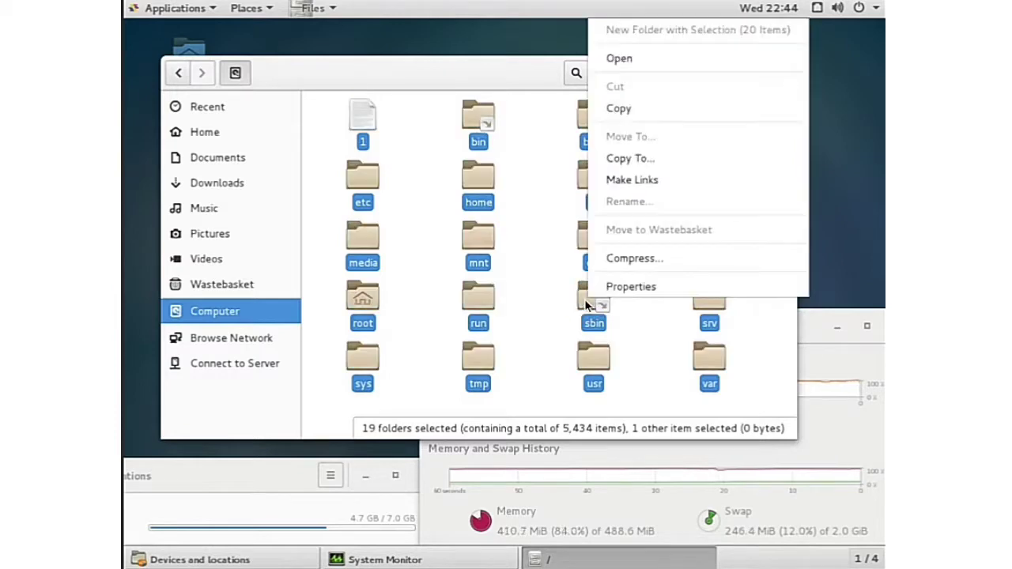
pyautogui.click(402, 404)
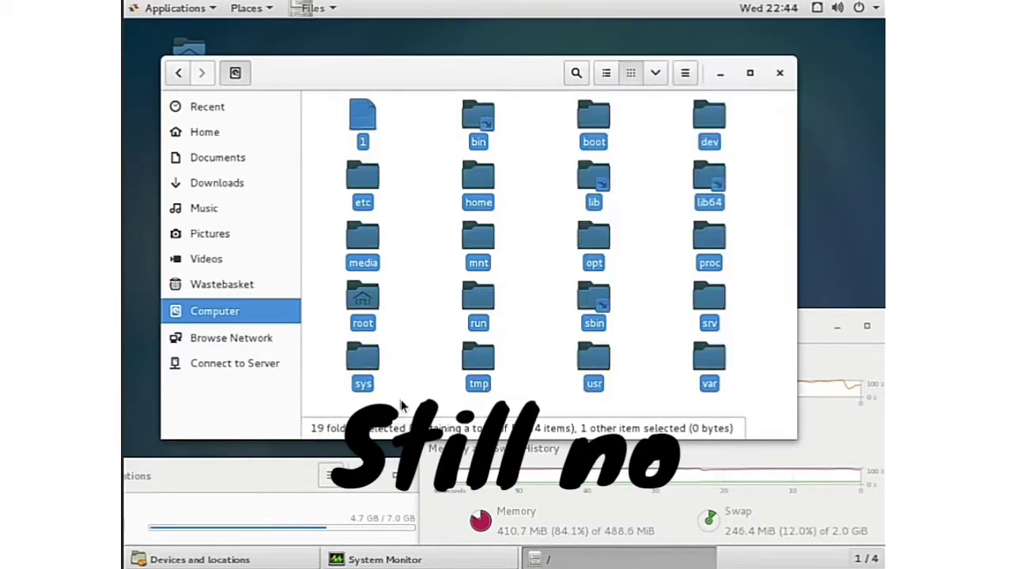
# Step: Try to delete only the sys and tmp folders, choosing immediate deletion for all and skipping the deletion errors
pyautogui.click(313, 393)
pyautogui.moveTo(326, 399); pyautogui.dragTo(501, 353)
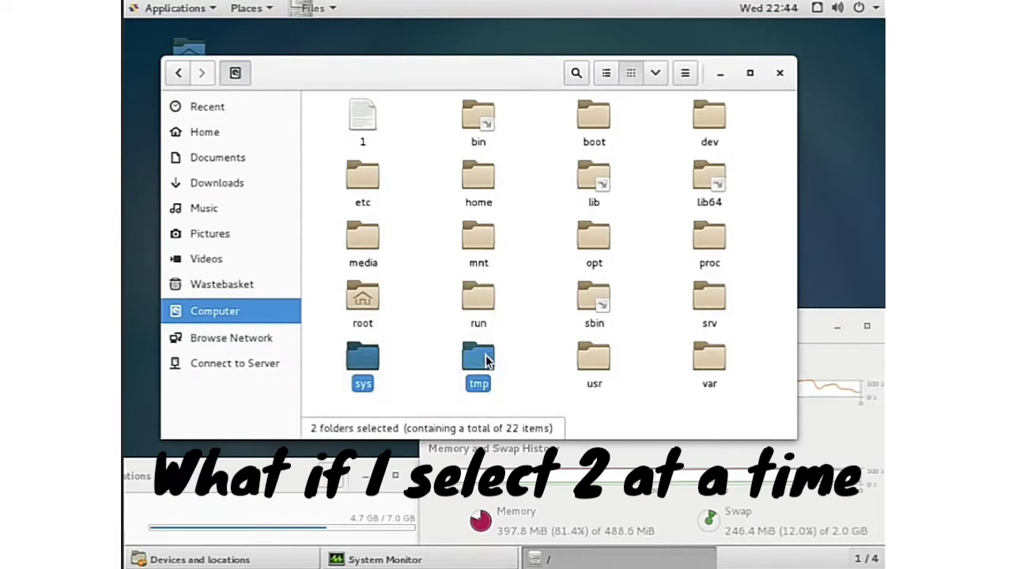
pyautogui.rightClick(486, 361)
pyautogui.click(540, 306)
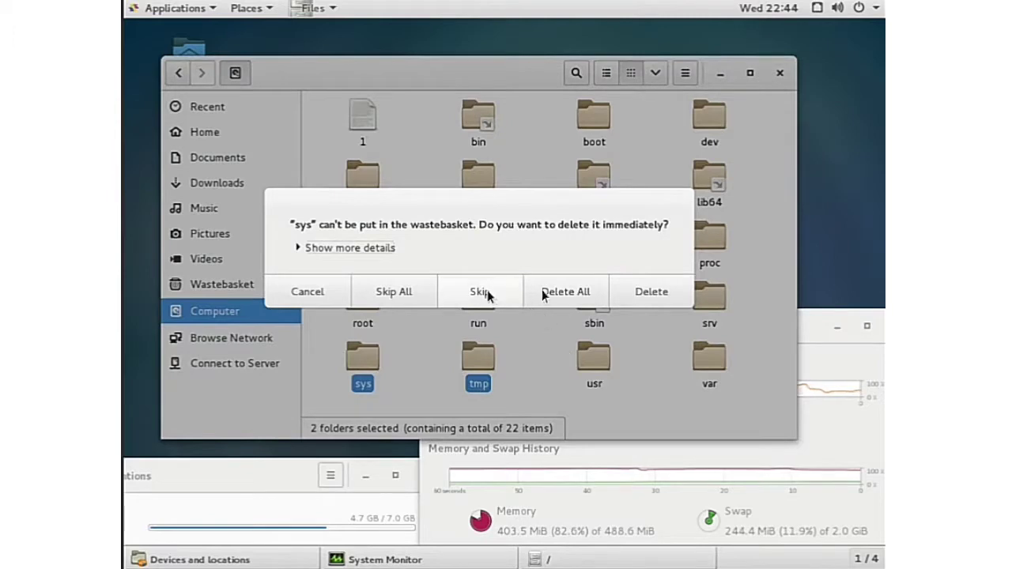
pyautogui.click(551, 294)
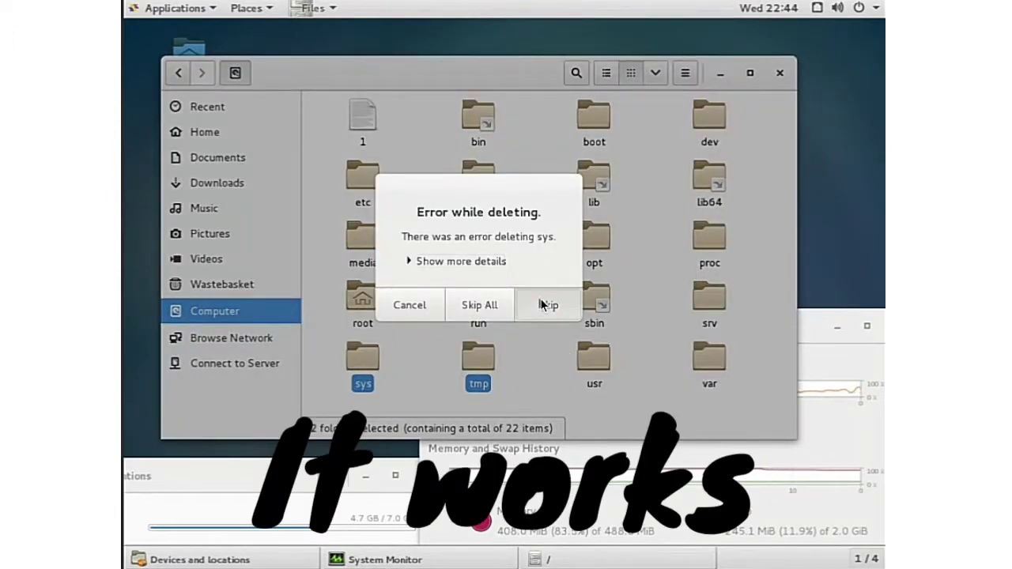
pyautogui.click(544, 305)
pyautogui.click(544, 306)
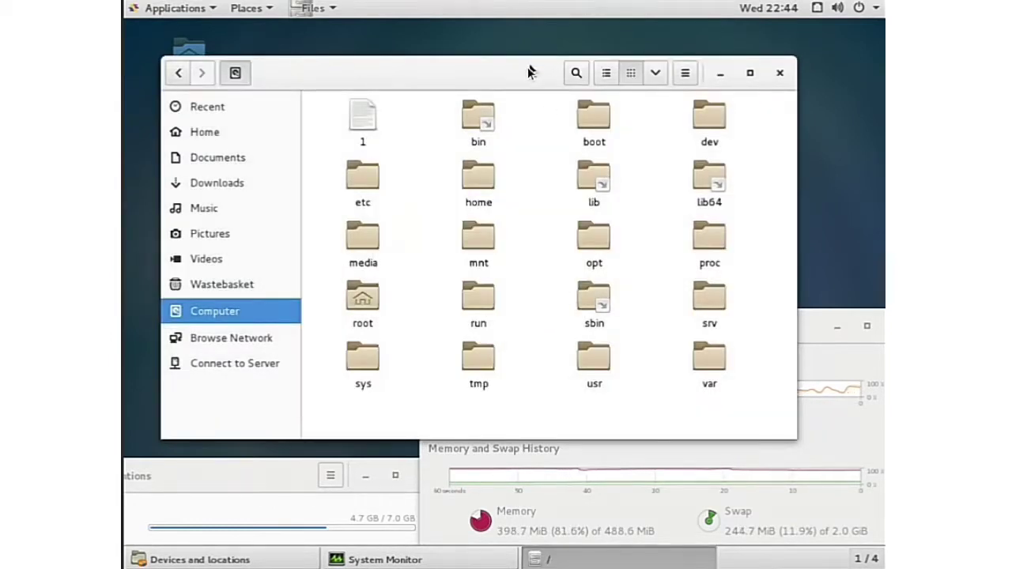
# Step: Move the file window clear of the home and Trash desktop icons and clear the folder selection
pyautogui.moveTo(528, 71); pyautogui.dragTo(566, 54)
pyautogui.moveTo(596, 41); pyautogui.dragTo(564, 58)
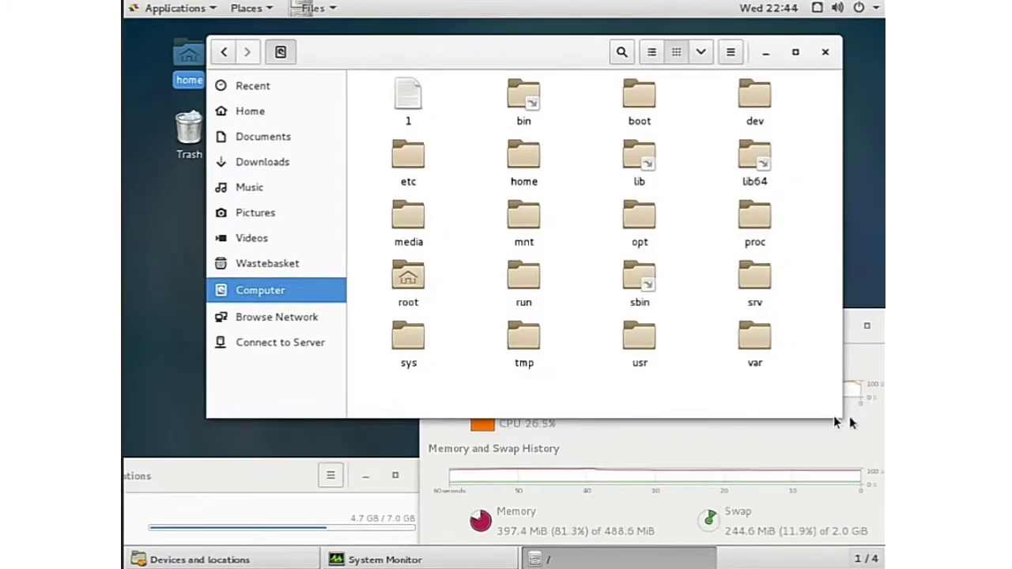
pyautogui.moveTo(841, 417); pyautogui.dragTo(736, 360)
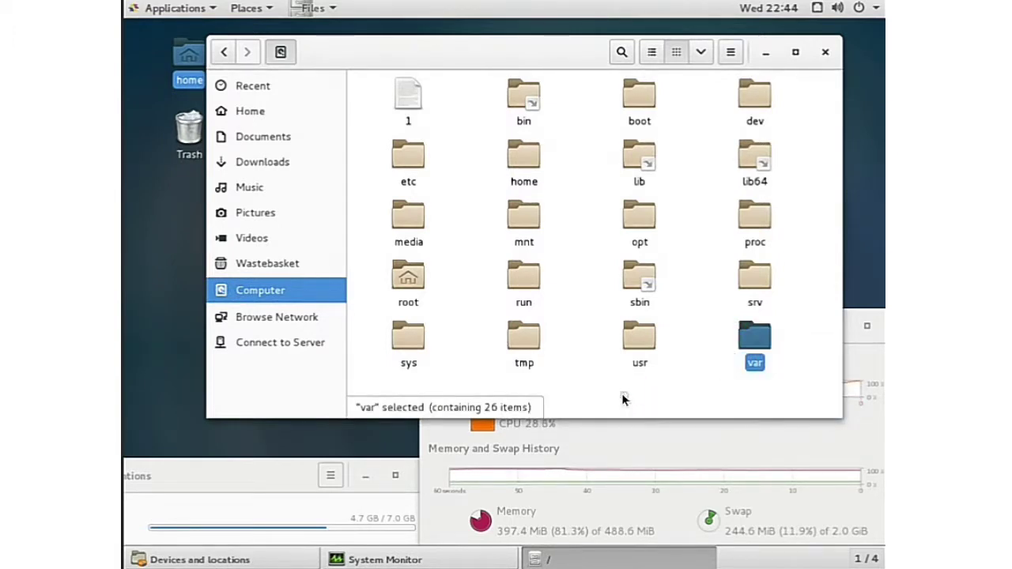
pyautogui.click(622, 396)
pyautogui.click(433, 380)
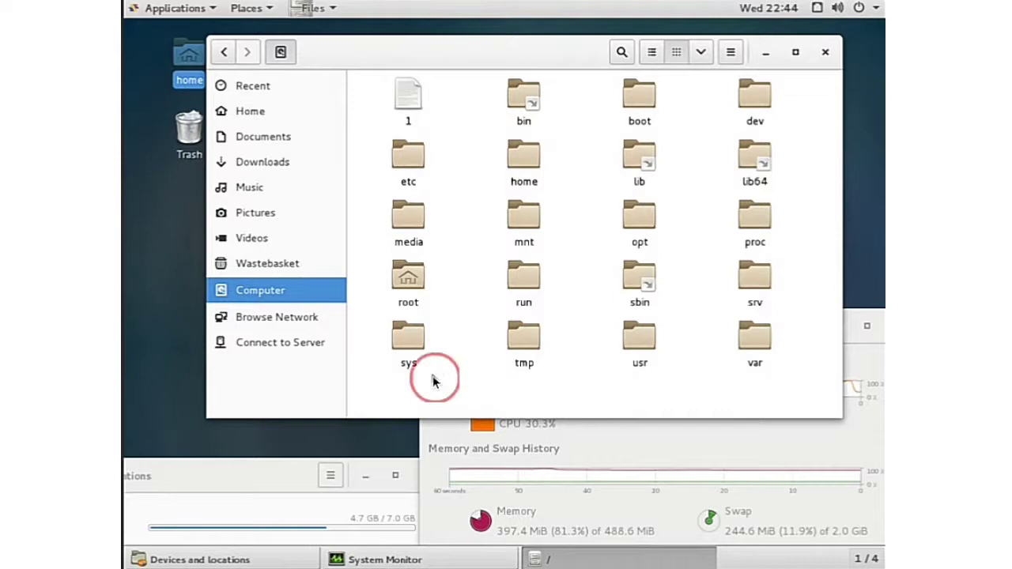
# Step: Move every item in the Computer location except the root folder to the wastebasket, immediately deleting all that cannot be put there
pyautogui.click(405, 222)
pyautogui.keyDown('ctrl'); pyautogui.click(402, 161); pyautogui.keyUp('ctrl')
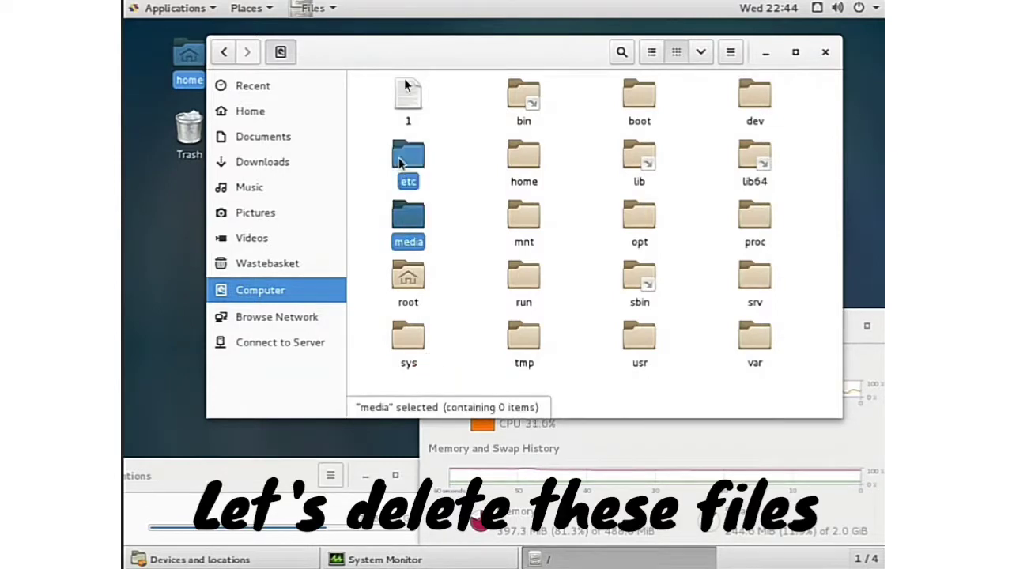
pyautogui.keyDown('ctrl'); pyautogui.click(404, 92); pyautogui.keyUp('ctrl')
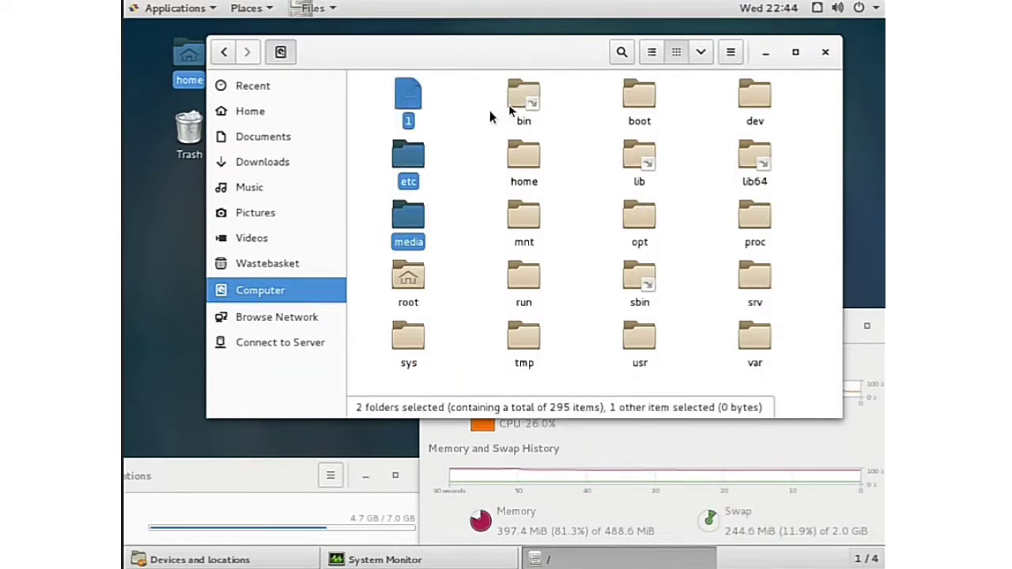
pyautogui.keyDown('ctrl'); pyautogui.click(397, 344); pyautogui.keyUp('ctrl')
pyautogui.keyDown('ctrl'); pyautogui.click(515, 334); pyautogui.keyUp('ctrl')
pyautogui.keyDown('ctrl'); pyautogui.click(519, 291); pyautogui.keyUp('ctrl')
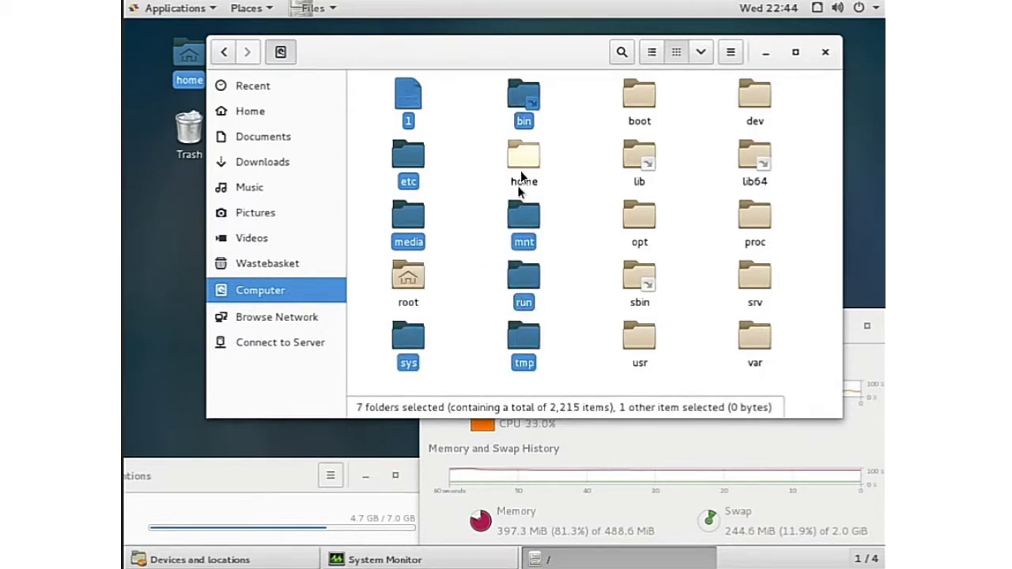
pyautogui.keyDown('ctrl'); pyautogui.click(520, 168); pyautogui.keyUp('ctrl')
pyautogui.keyDown('ctrl'); pyautogui.click(638, 99); pyautogui.keyUp('ctrl')
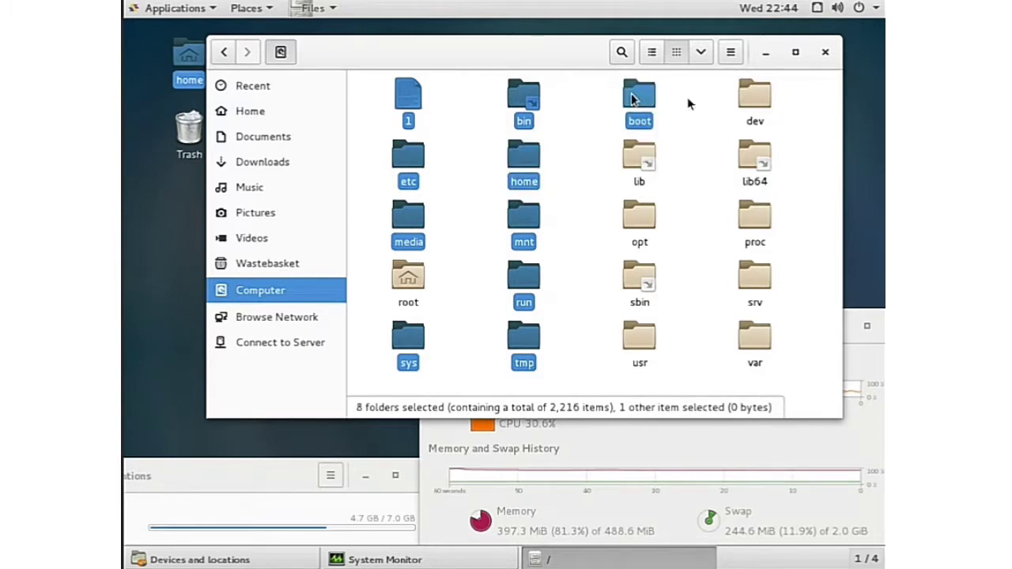
pyautogui.keyDown('ctrl'); pyautogui.click(743, 99); pyautogui.keyUp('ctrl')
pyautogui.keyDown('ctrl'); pyautogui.click(647, 162); pyautogui.keyUp('ctrl')
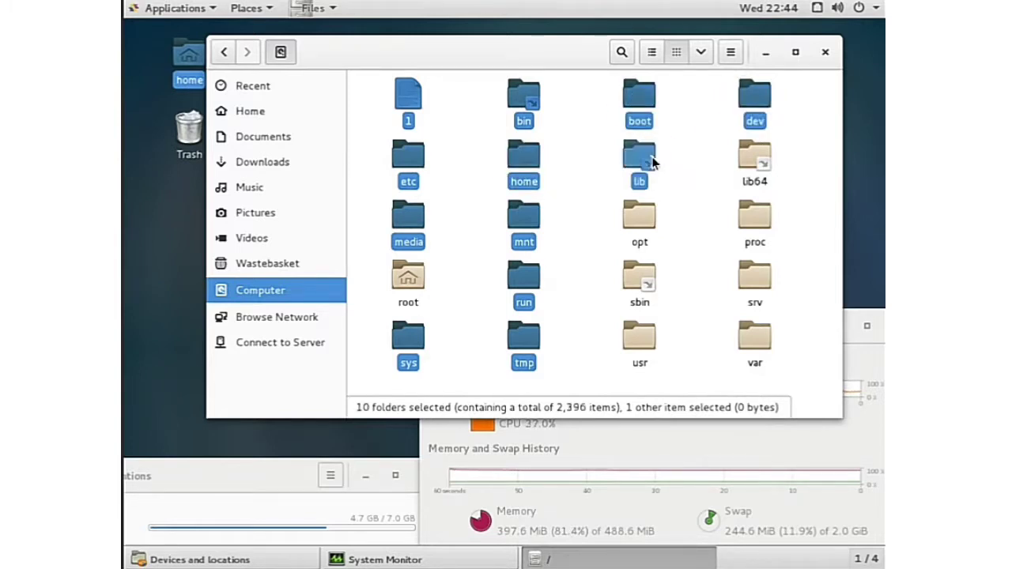
pyautogui.keyDown('ctrl'); pyautogui.click(747, 165); pyautogui.keyUp('ctrl')
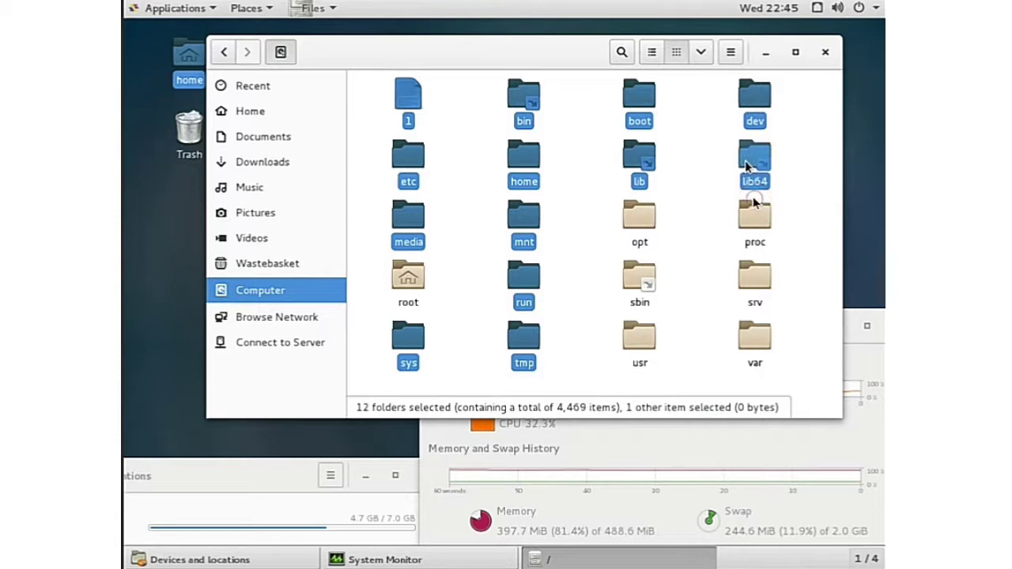
pyautogui.keyDown('ctrl'); pyautogui.click(755, 217); pyautogui.keyUp('ctrl')
pyautogui.keyDown('ctrl'); pyautogui.click(642, 226); pyautogui.keyUp('ctrl')
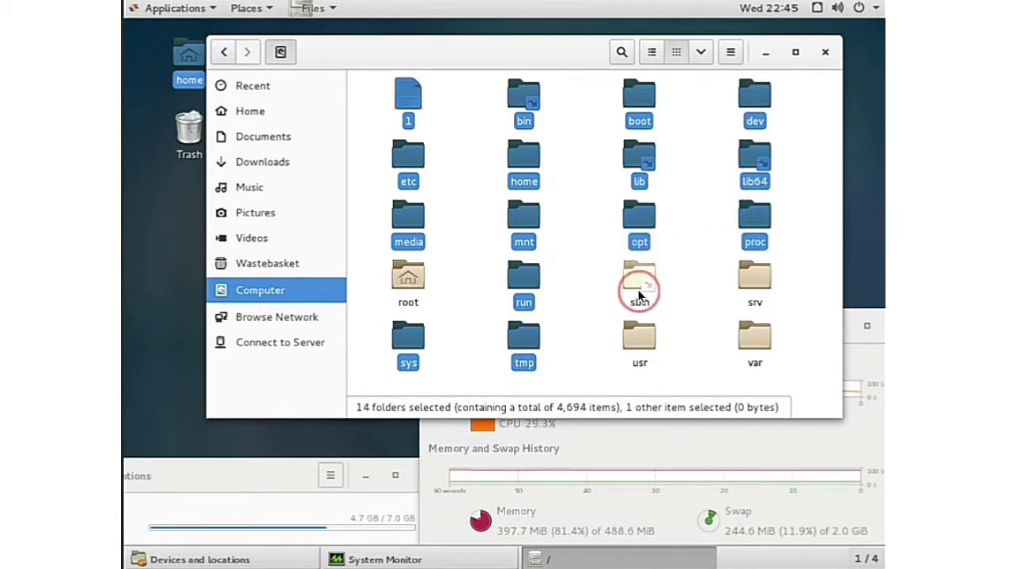
pyautogui.keyDown('ctrl'); pyautogui.click(639, 286); pyautogui.keyUp('ctrl')
pyautogui.keyDown('ctrl'); pyautogui.click(644, 334); pyautogui.keyUp('ctrl')
pyautogui.keyDown('ctrl'); pyautogui.click(755, 341); pyautogui.keyUp('ctrl')
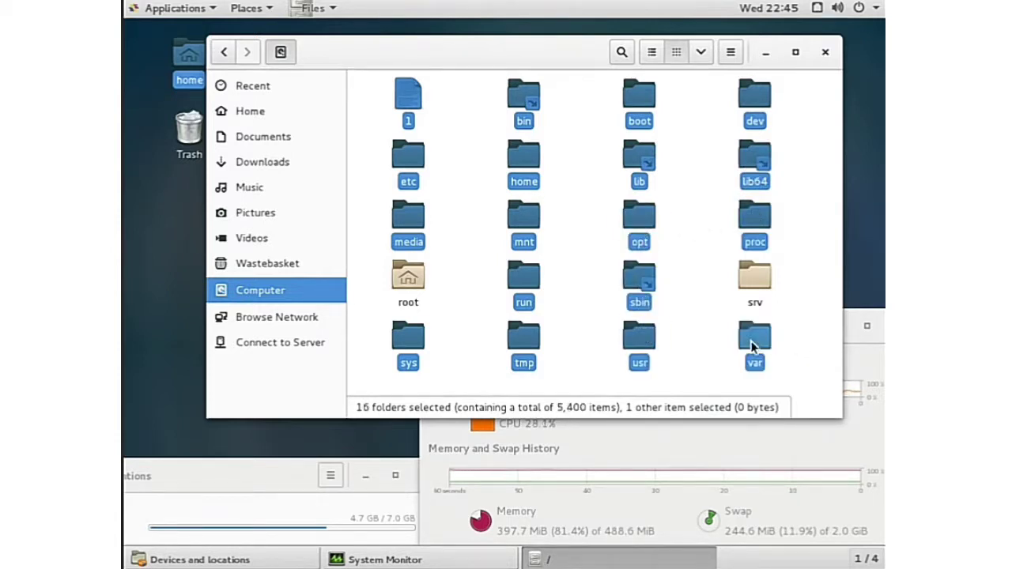
pyautogui.keyDown('ctrl'); pyautogui.click(755, 291); pyautogui.keyUp('ctrl')
pyautogui.rightClick(754, 291)
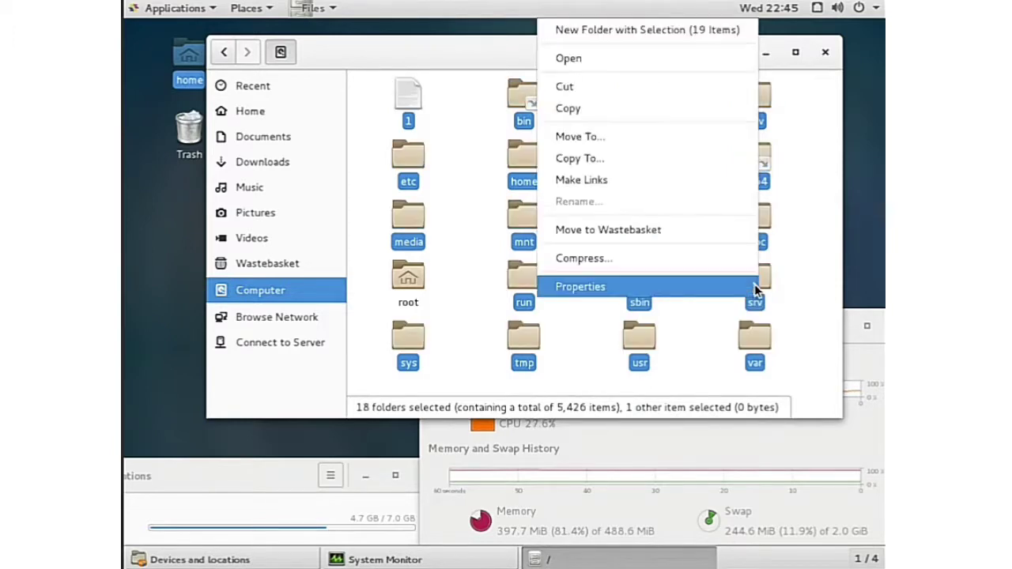
pyautogui.click(619, 229)
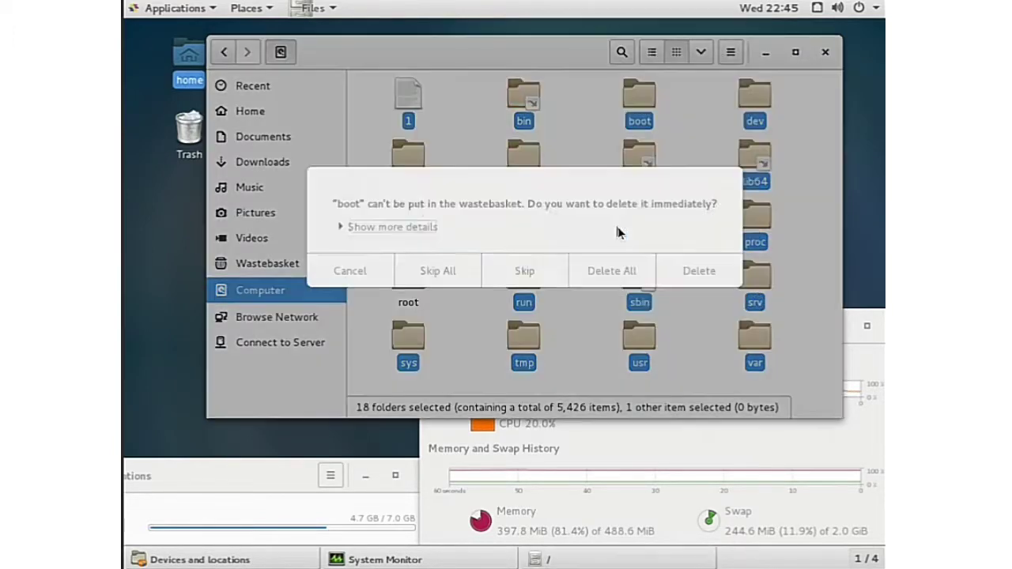
pyautogui.click(634, 269)
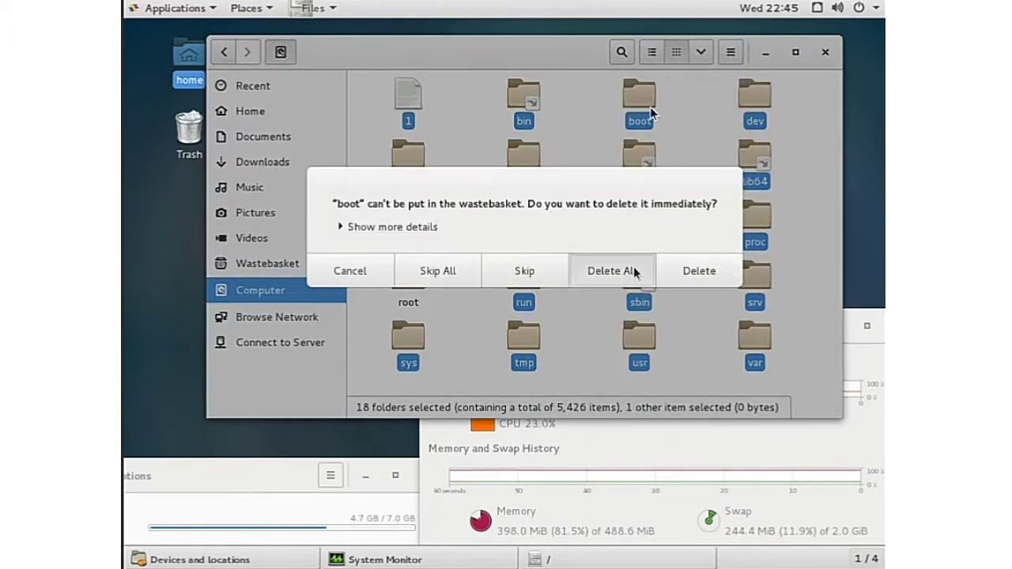
# Step: Move the file window off the desktop icons and place the Trash icon beside the home icon
pyautogui.moveTo(558, 51); pyautogui.dragTo(294, 135)
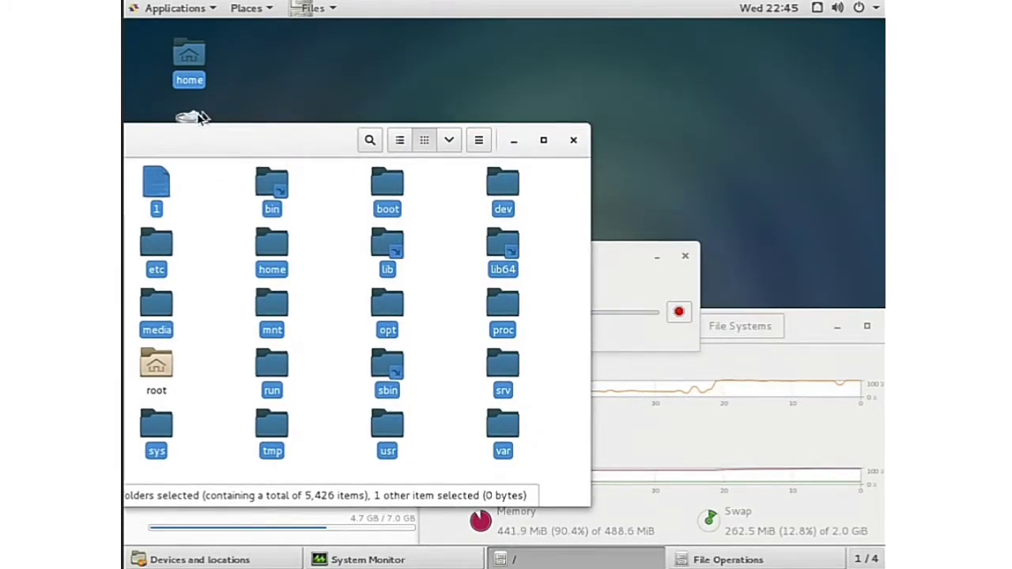
pyautogui.click(261, 80)
pyautogui.moveTo(261, 79); pyautogui.dragTo(271, 69)
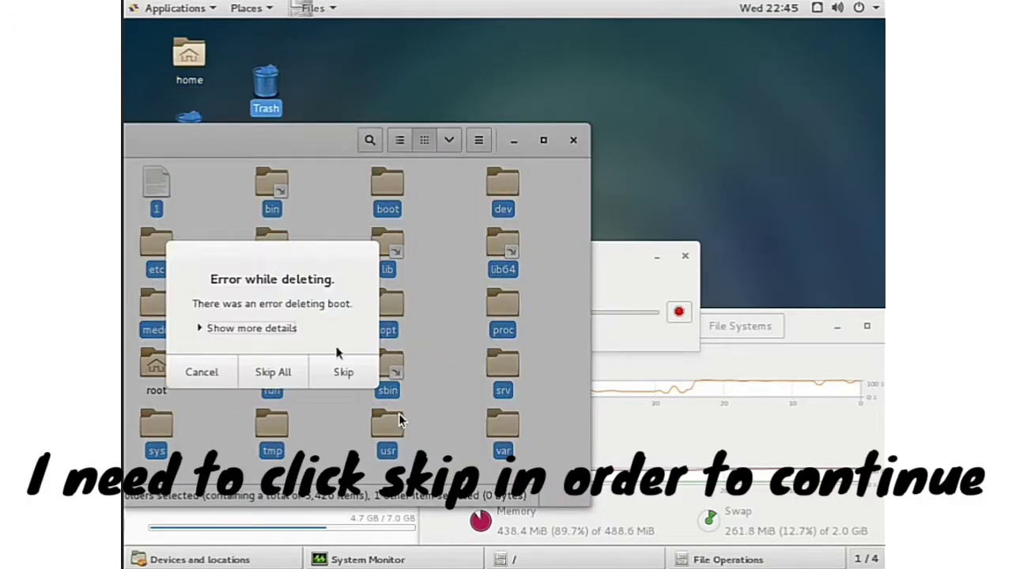
# Step: Skip the deletion errors one by one for boot, dev, home, run, tmp and the other folders until the operation ends
pyautogui.click(341, 374)
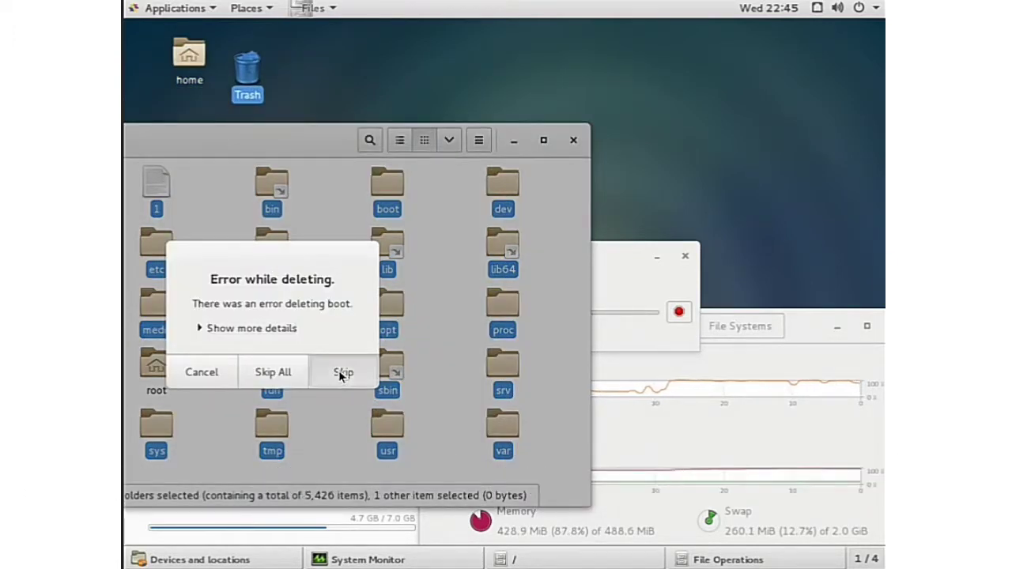
pyautogui.click(341, 375)
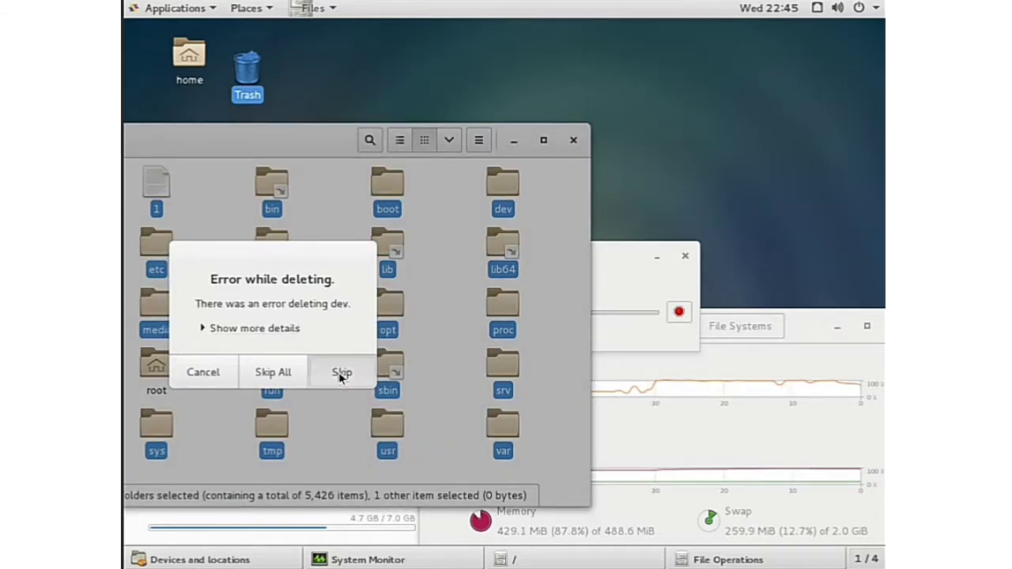
pyautogui.click(342, 375)
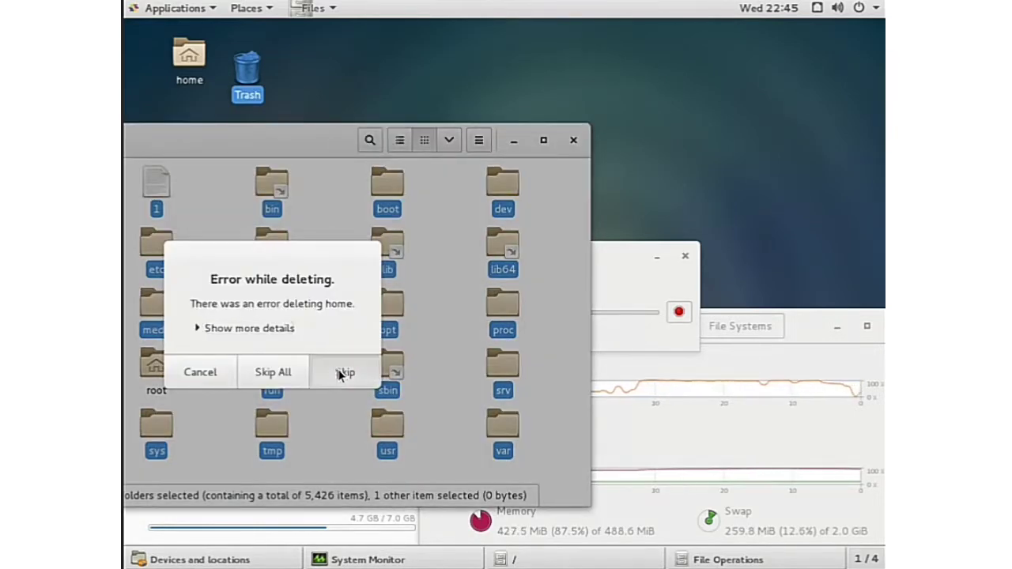
pyautogui.click(341, 373)
pyautogui.click(341, 373)
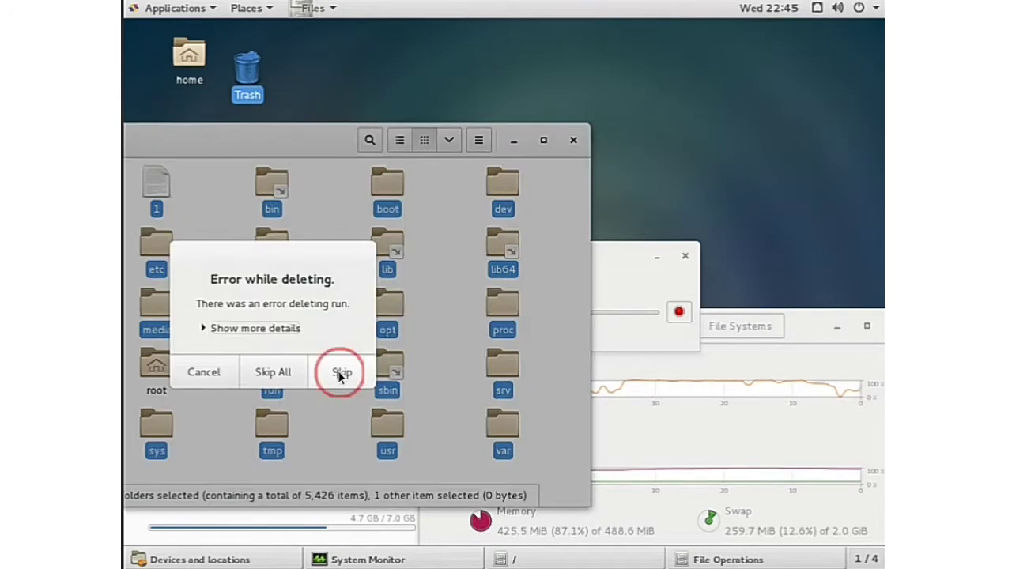
pyautogui.click(341, 374)
pyautogui.click(341, 374)
pyautogui.click(340, 375)
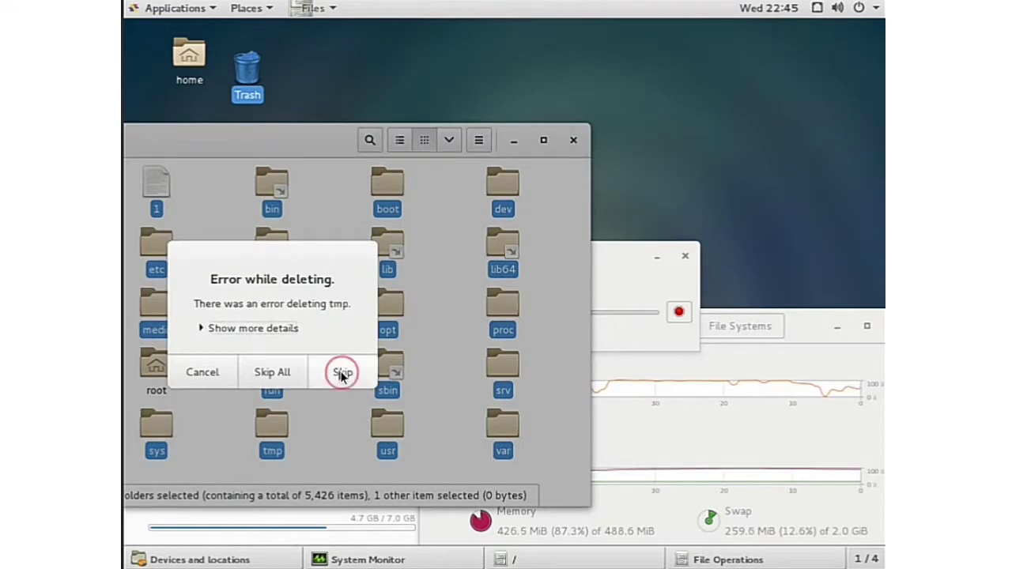
pyautogui.click(342, 377)
pyautogui.click(341, 376)
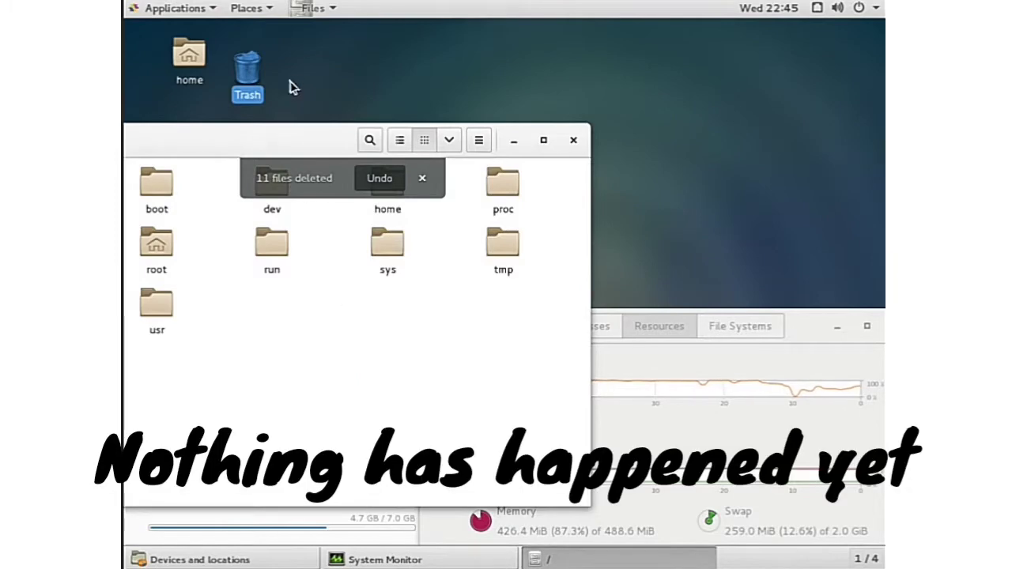
# Step: Open the Trash from the desktop and permanently empty all items from the wastebasket
pyautogui.doubleClick(253, 82)
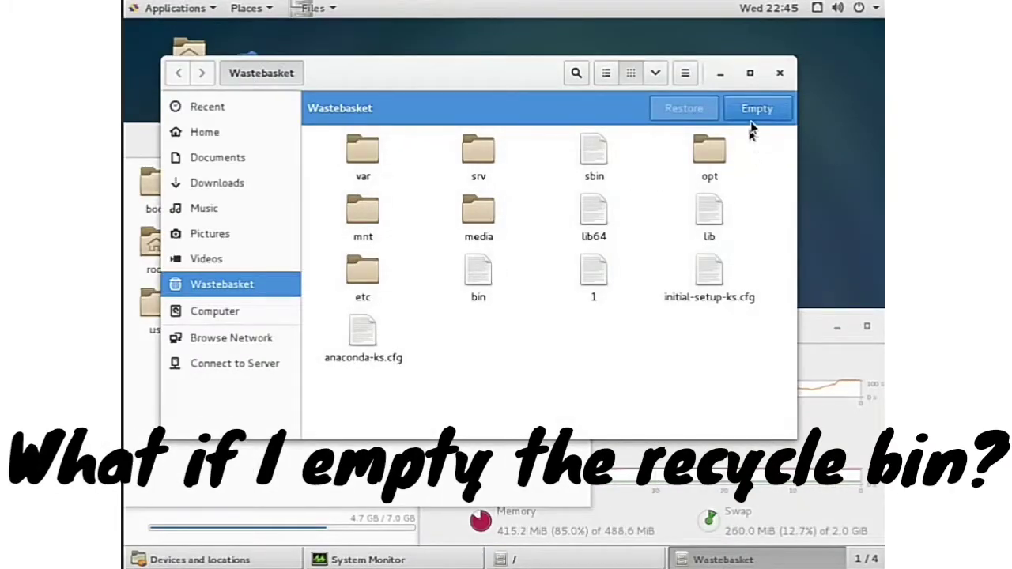
pyautogui.click(747, 123)
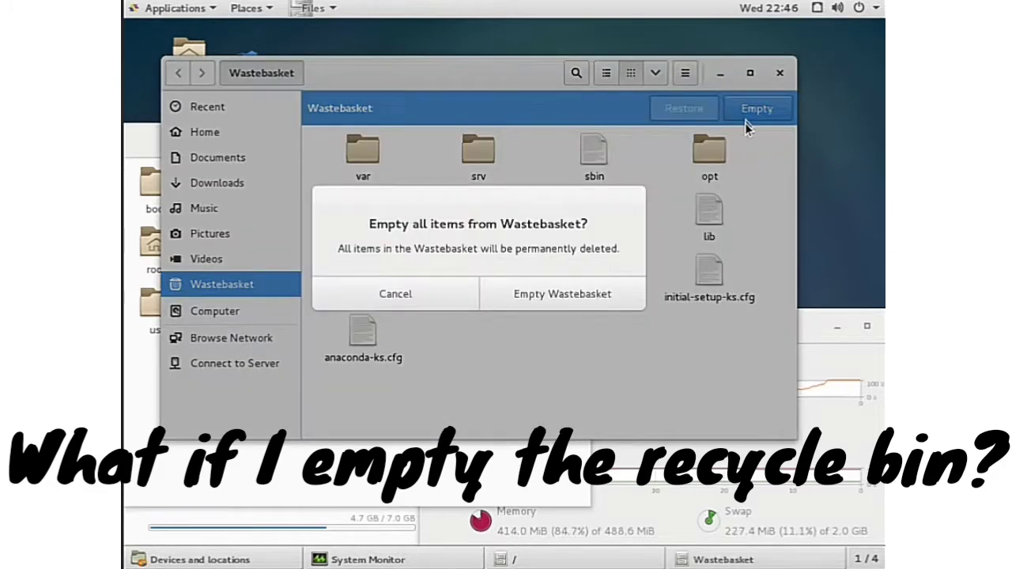
pyautogui.click(551, 301)
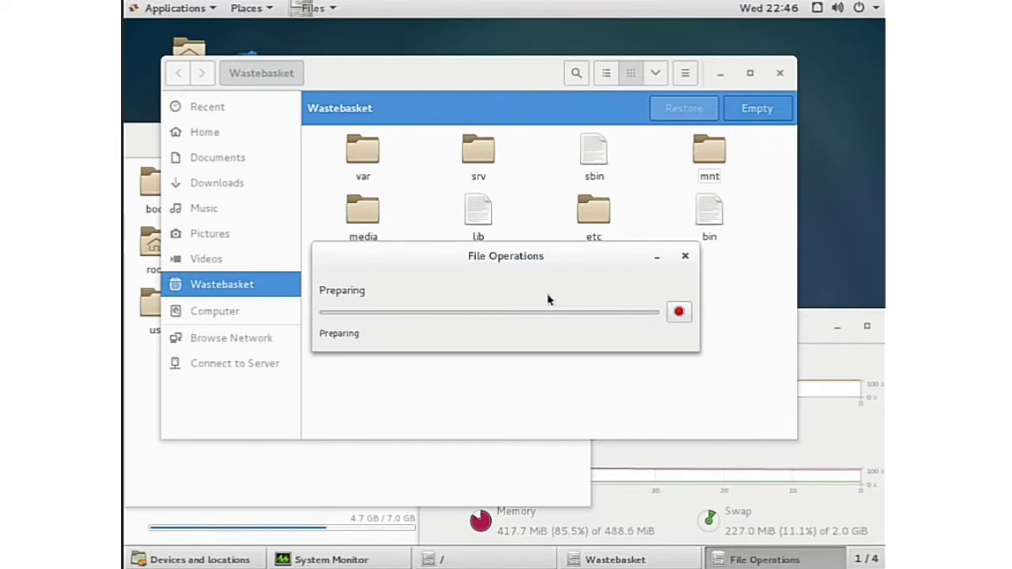
# Step: Check the folders remaining in the Computer location and close the Wastebasket window
pyautogui.click(190, 476)
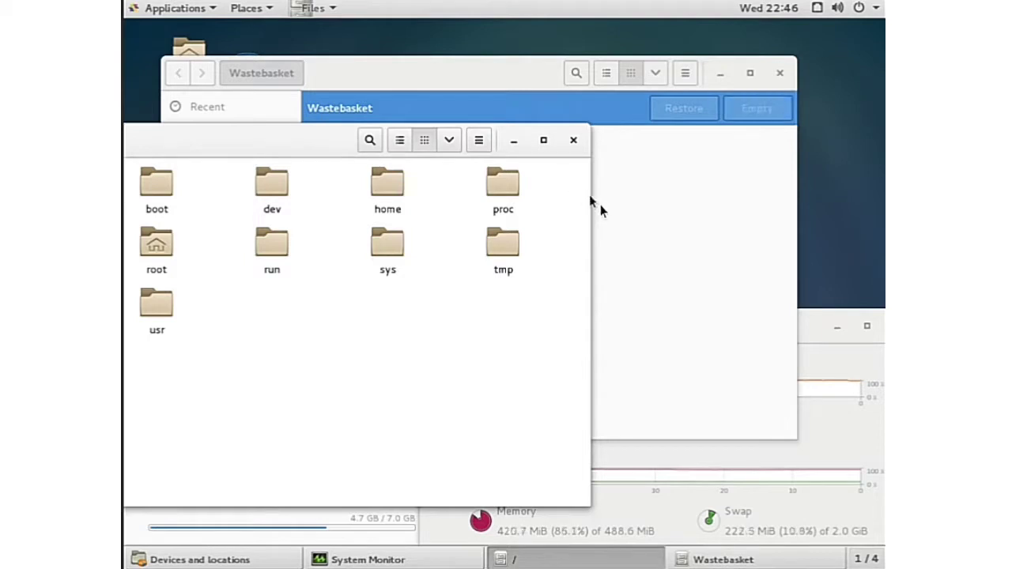
pyautogui.click(706, 171)
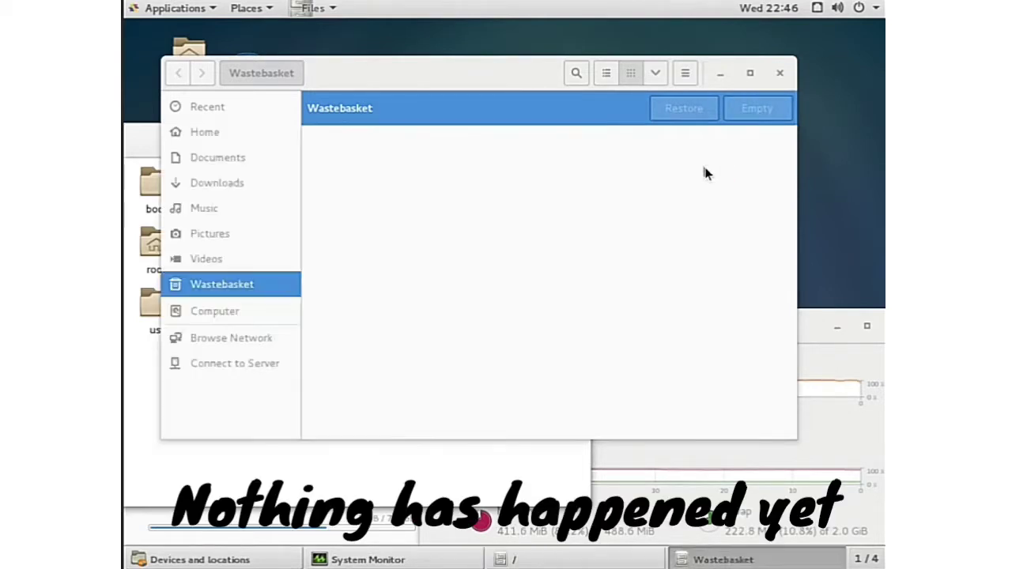
pyautogui.click(782, 73)
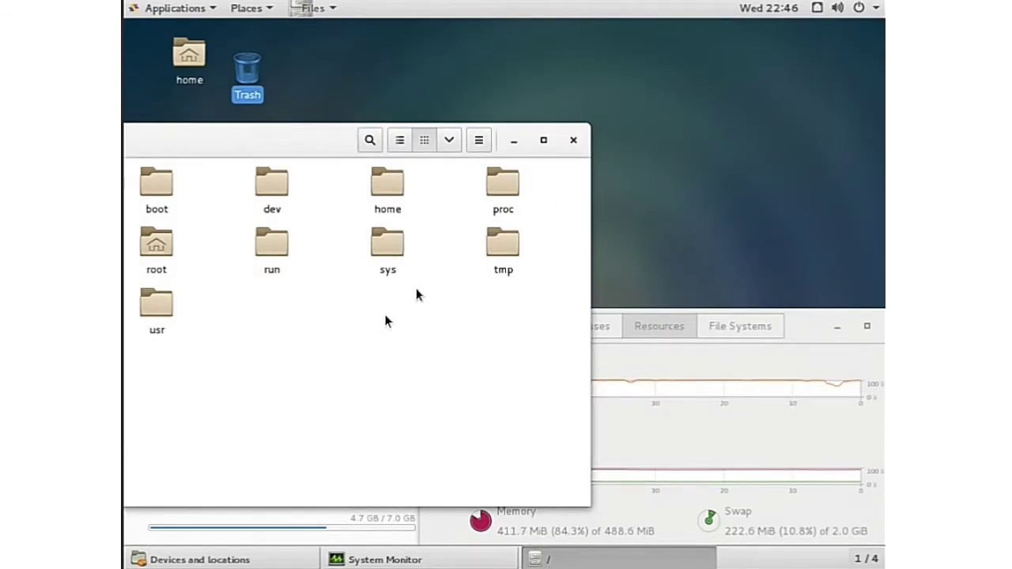
# Step: Open the usr folder and move all its contents to the wastebasket, leaving the bin, lib and sbin folders for last
pyautogui.doubleClick(153, 302)
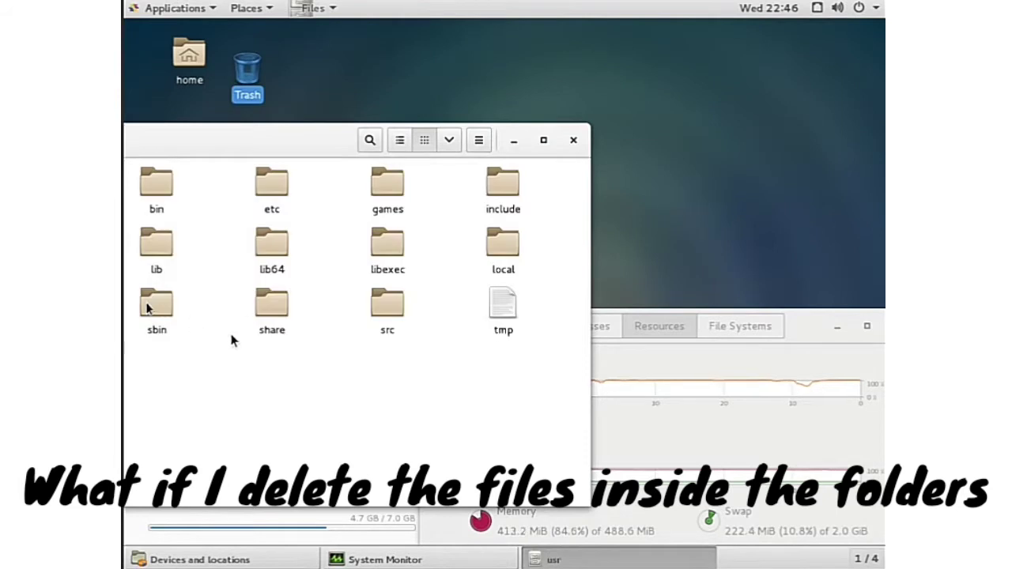
pyautogui.moveTo(177, 344); pyautogui.dragTo(523, 175)
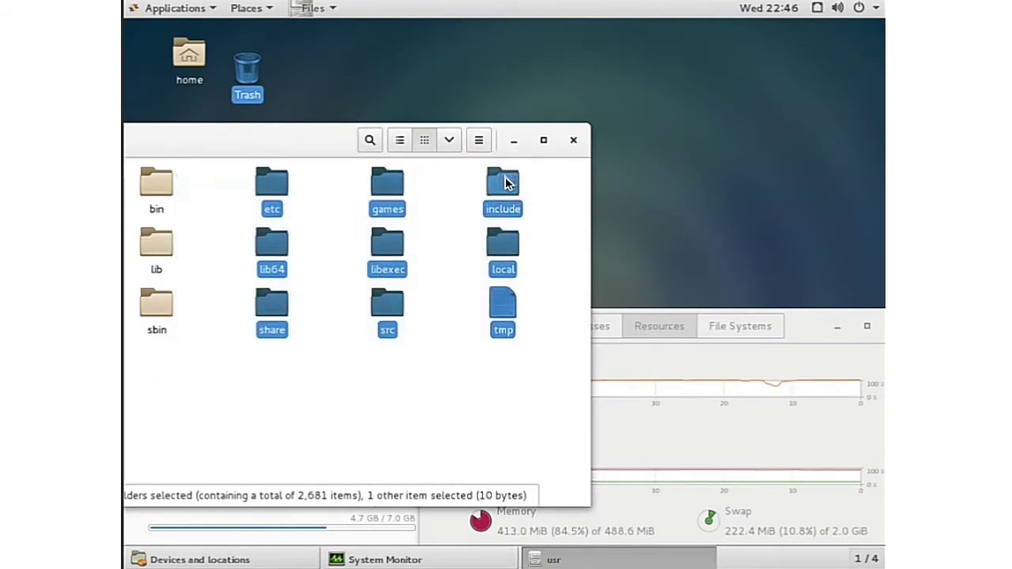
pyautogui.rightClick(506, 179)
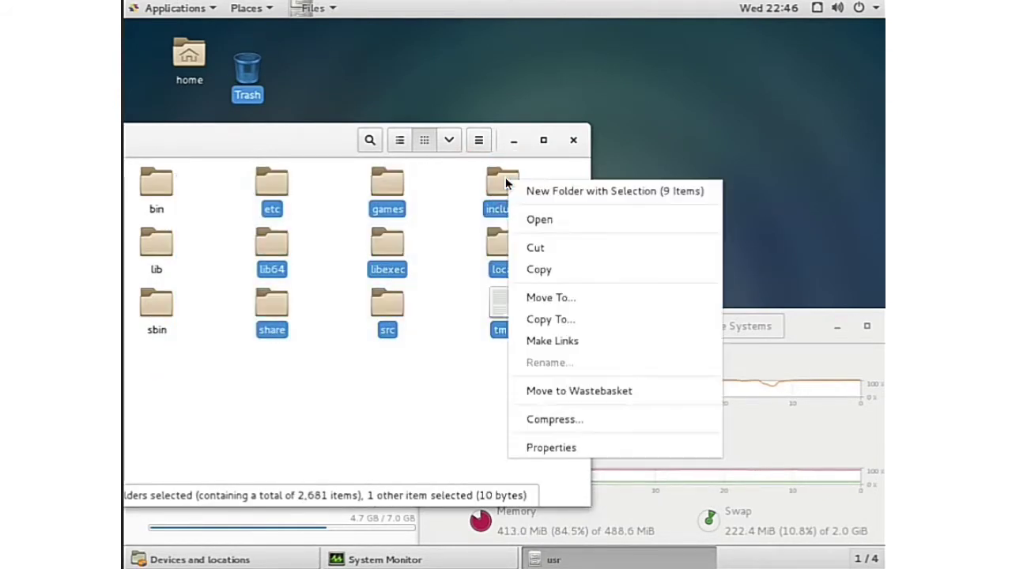
pyautogui.click(567, 390)
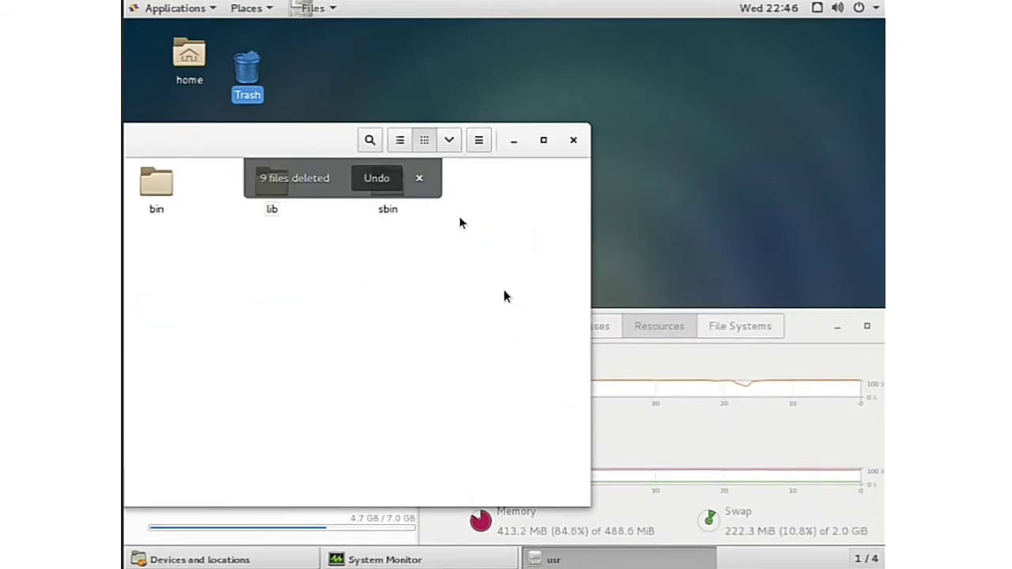
pyautogui.moveTo(155, 255); pyautogui.dragTo(480, 167)
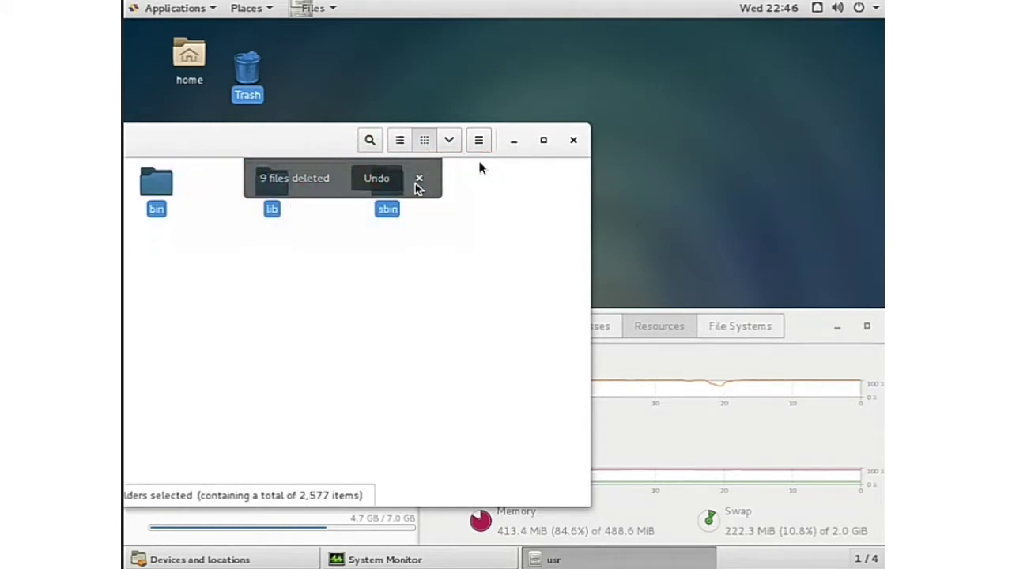
pyautogui.rightClick(383, 206)
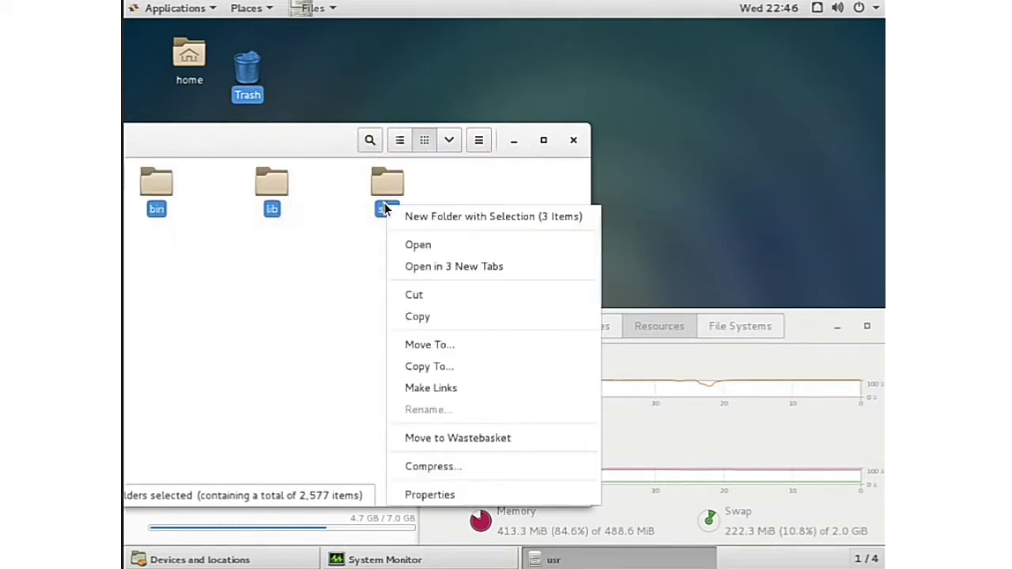
pyautogui.click(464, 436)
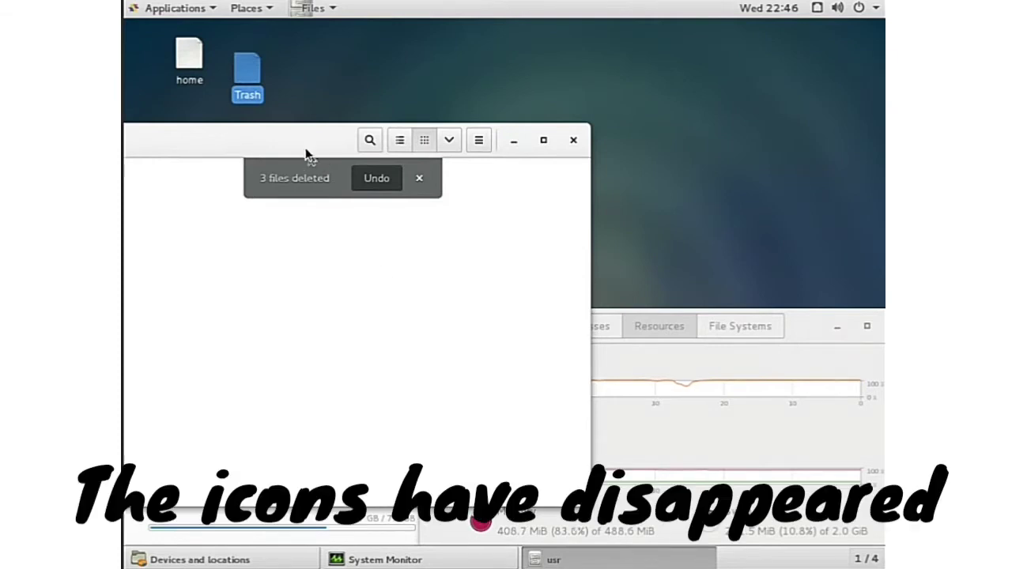
# Step: Bring the file window fully into view, open the Wastebasket location and try to empty it of the deleted usr items
pyautogui.moveTo(302, 149); pyautogui.dragTo(692, 145)
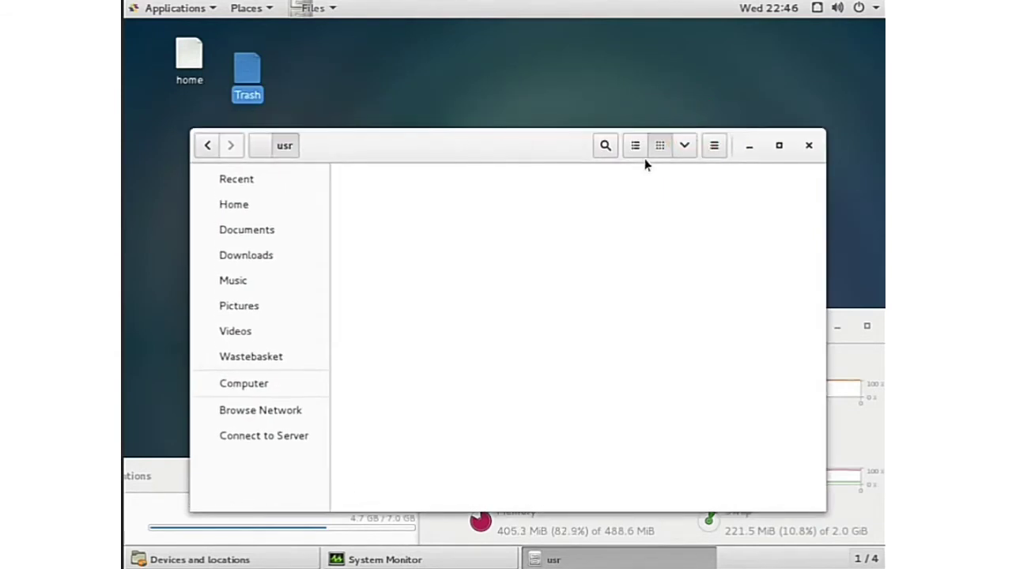
pyautogui.click(250, 358)
pyautogui.moveTo(392, 130); pyautogui.dragTo(316, 100)
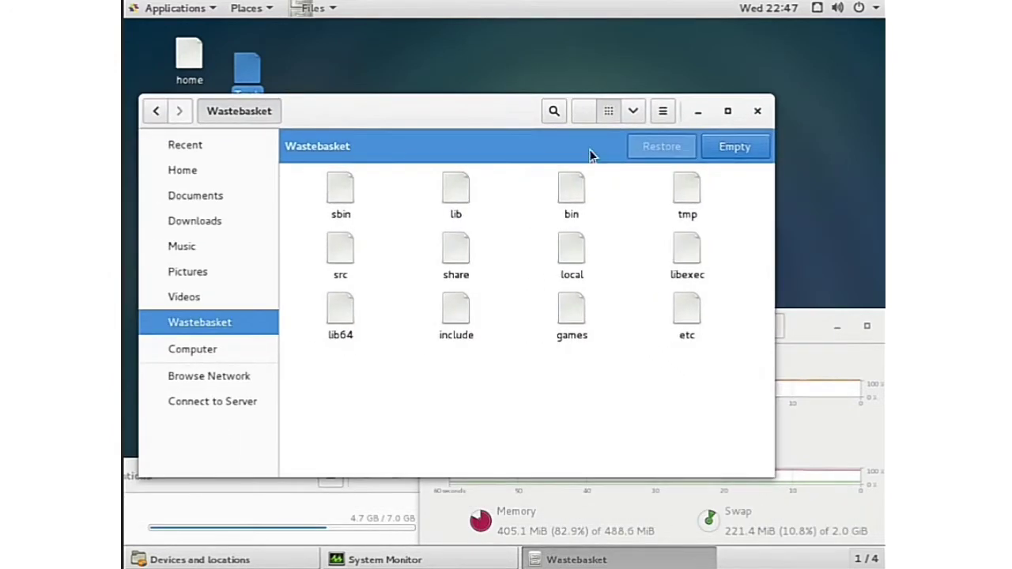
pyautogui.click(729, 151)
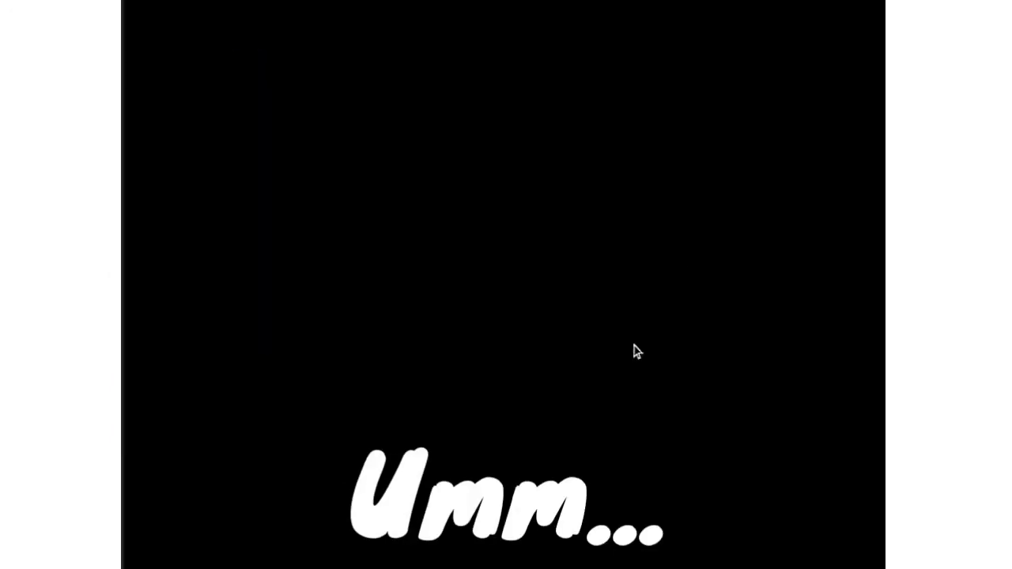